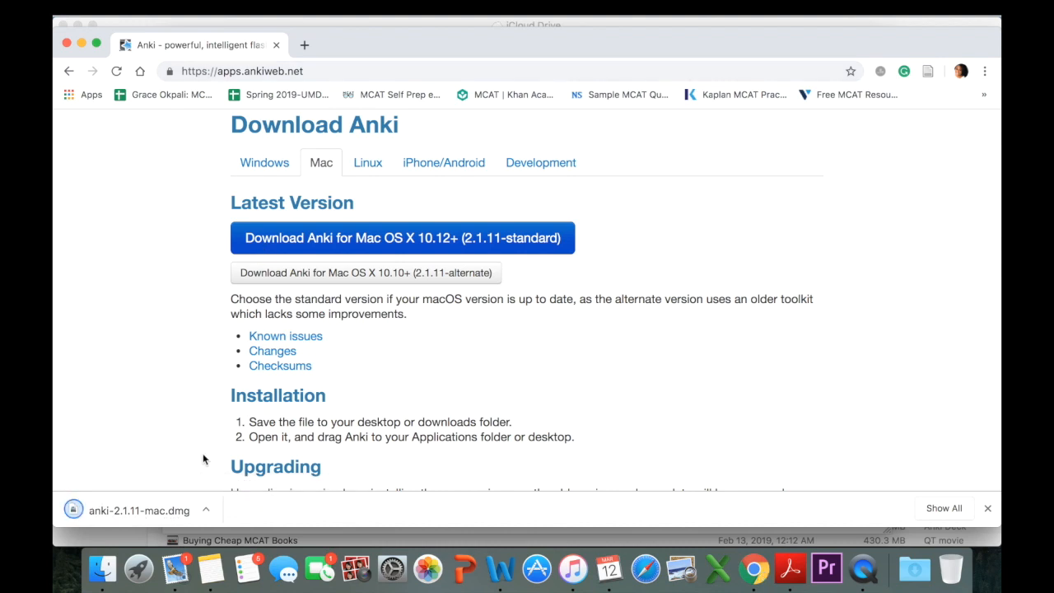
# Open the downloaded anki-2.1.11-mac.dmg and copy Anki into the Applications folder.
pyautogui.click(184, 508)
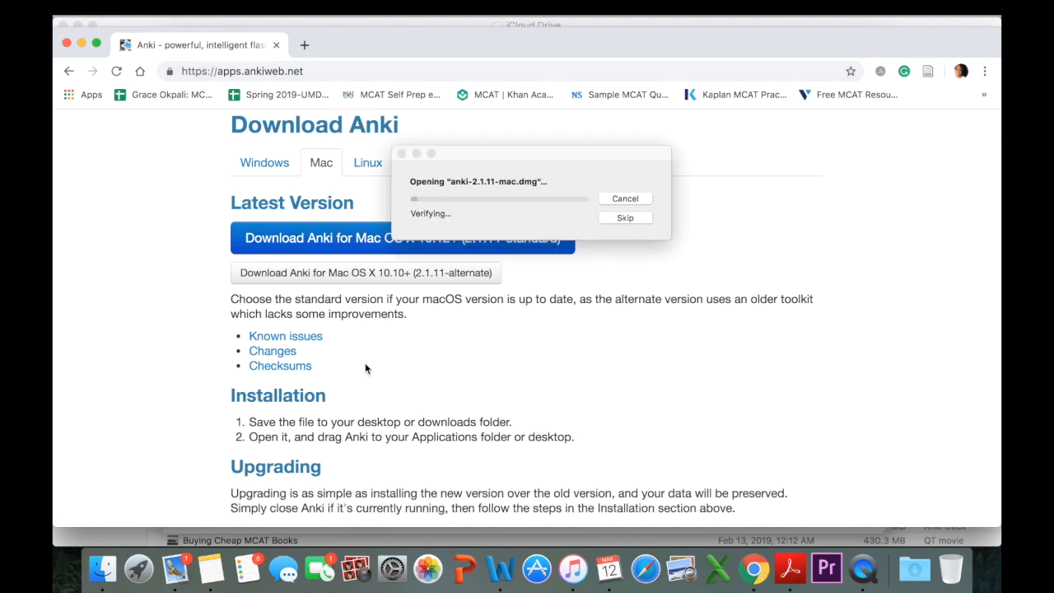
pyautogui.scroll(-2, 365, 362)
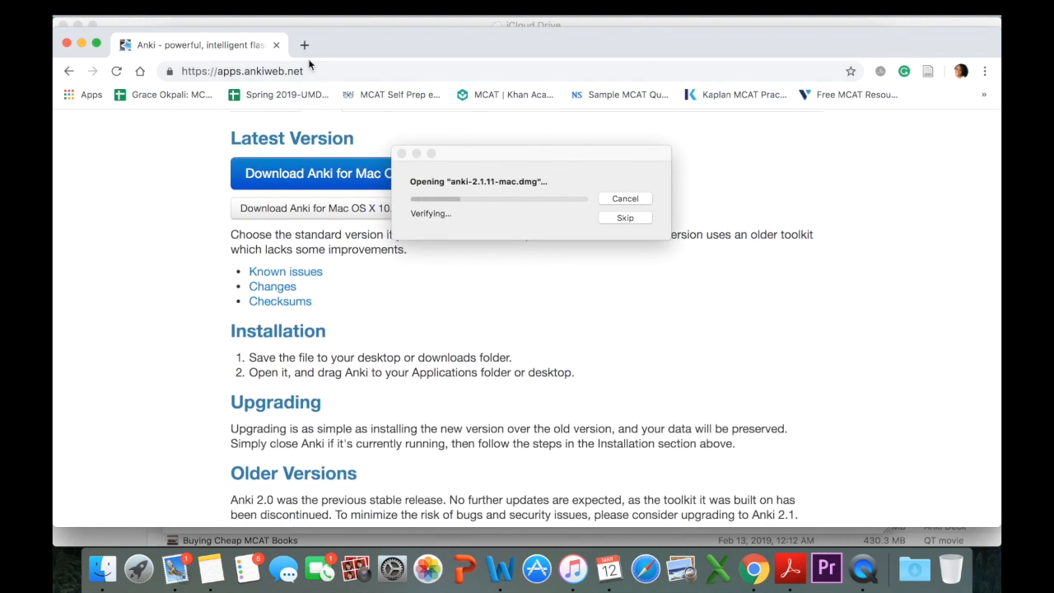
pyautogui.scroll(-1, 376, 432)
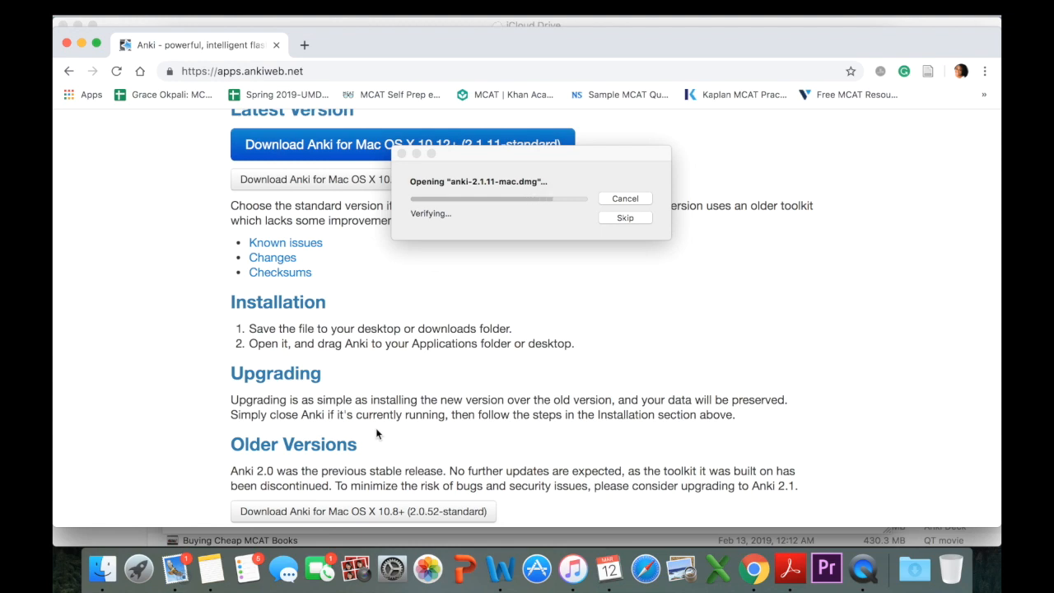
pyautogui.scroll(-3, 162, 506)
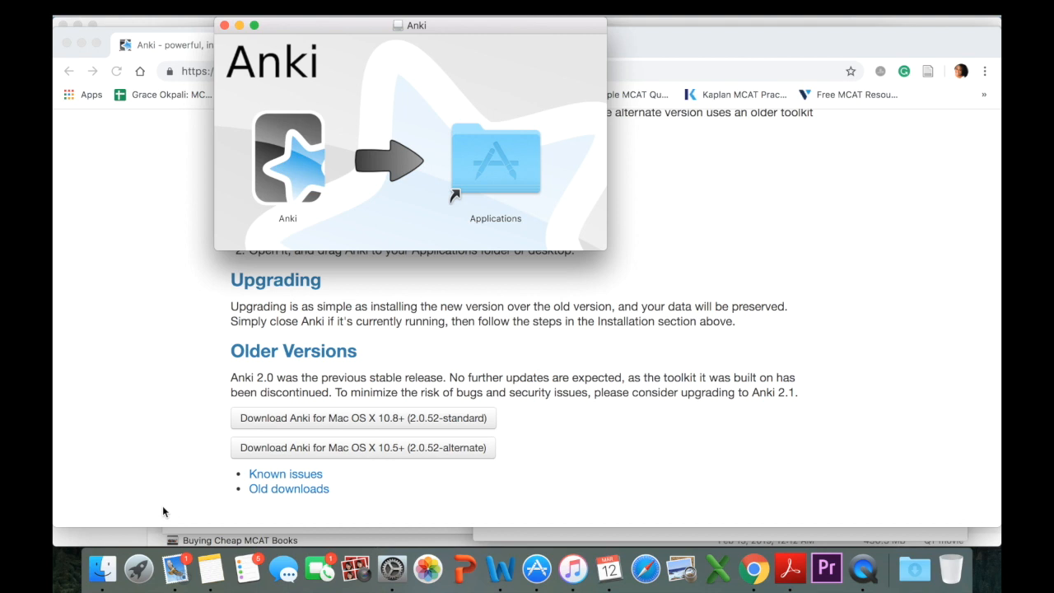
pyautogui.moveTo(288, 159); pyautogui.dragTo(473, 180)
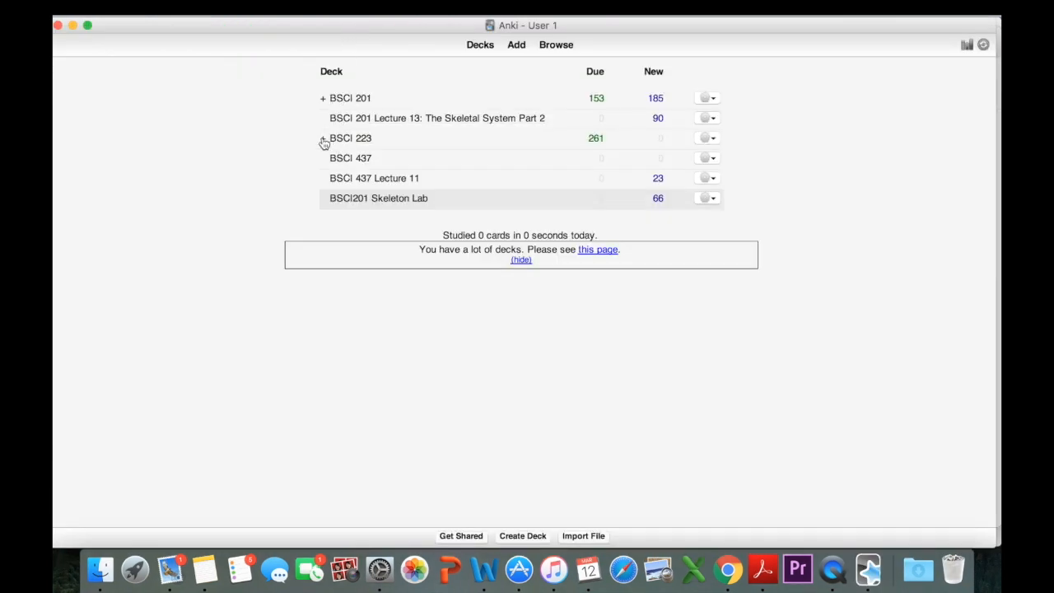
# Start exporting the BSCI 223 deck as an Anki Deck Package, including scheduling information and media, and view the available save locations.
pyautogui.click(323, 139)
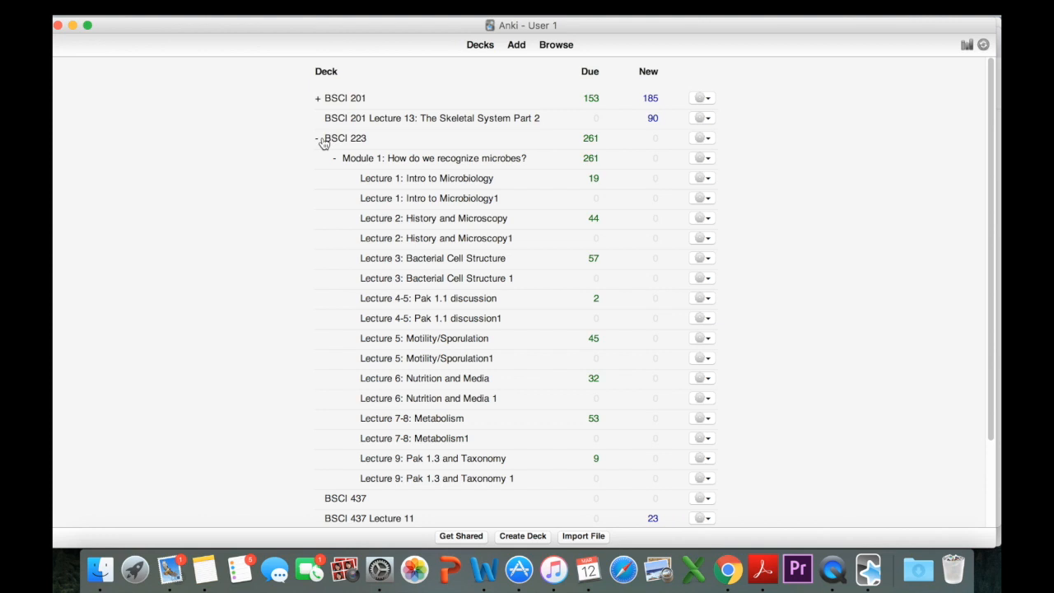
pyautogui.click(320, 139)
pyautogui.click(711, 136)
pyautogui.click(742, 162)
pyautogui.click(736, 328)
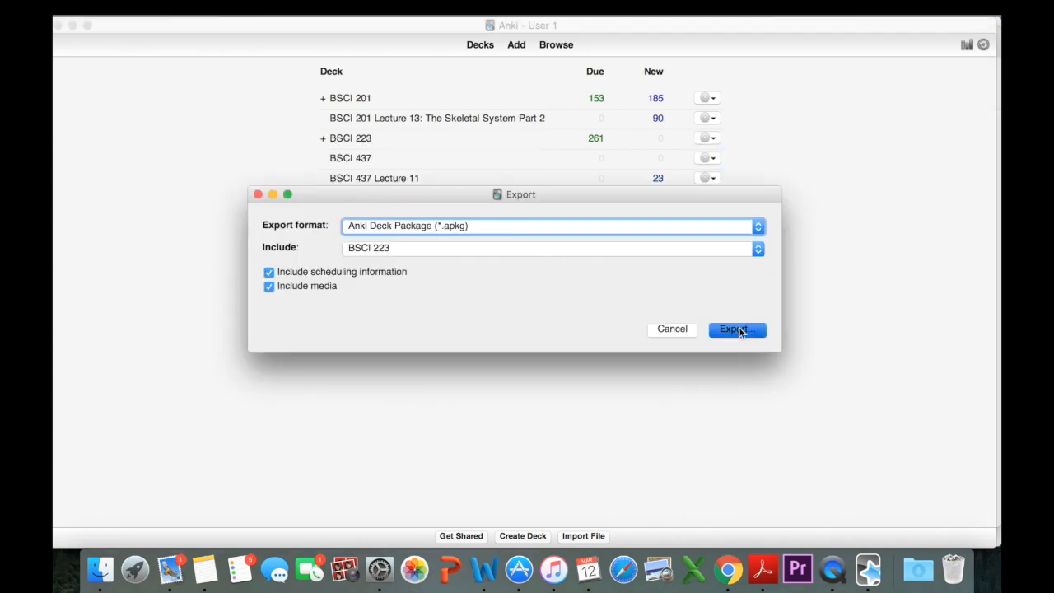
pyautogui.click(504, 321)
pyautogui.scroll(-3, 461, 379)
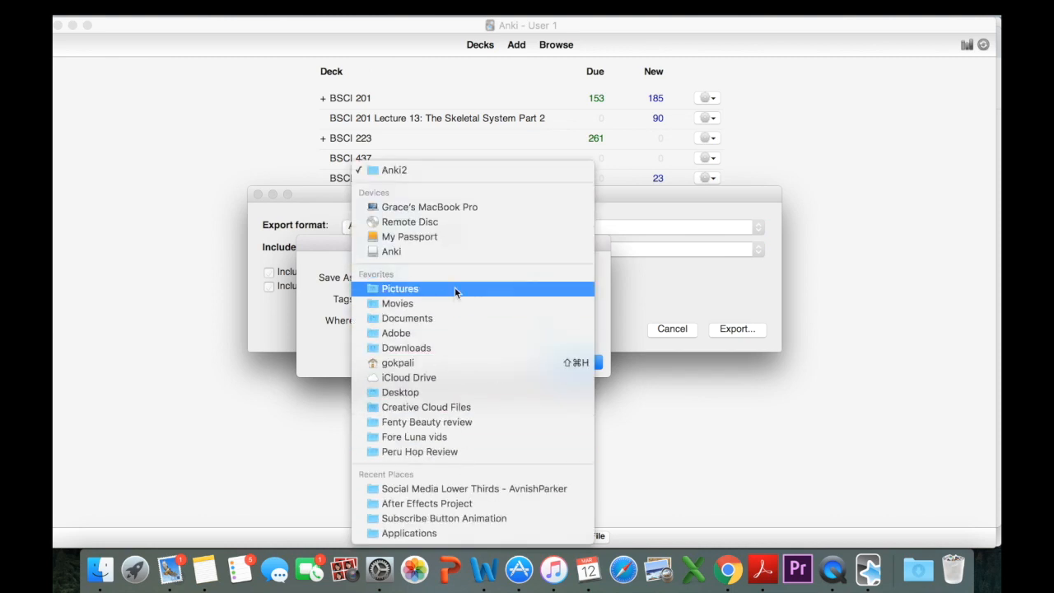
# Switch to Finder, add the Anki Decks folder from the My Passport drive to the sidebar favorites, and open it.
pyautogui.click(103, 573)
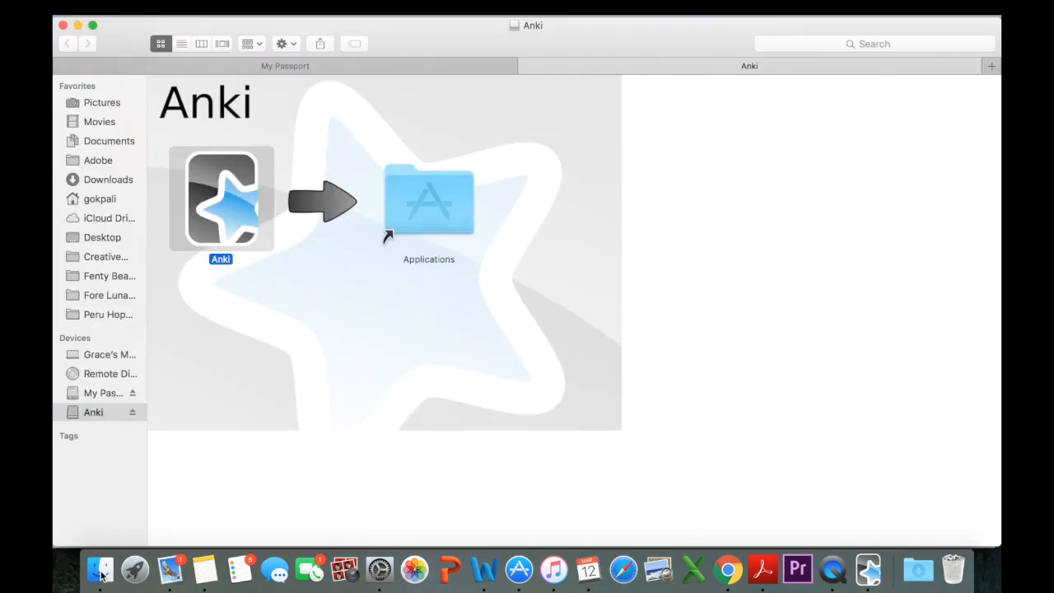
pyautogui.click(106, 394)
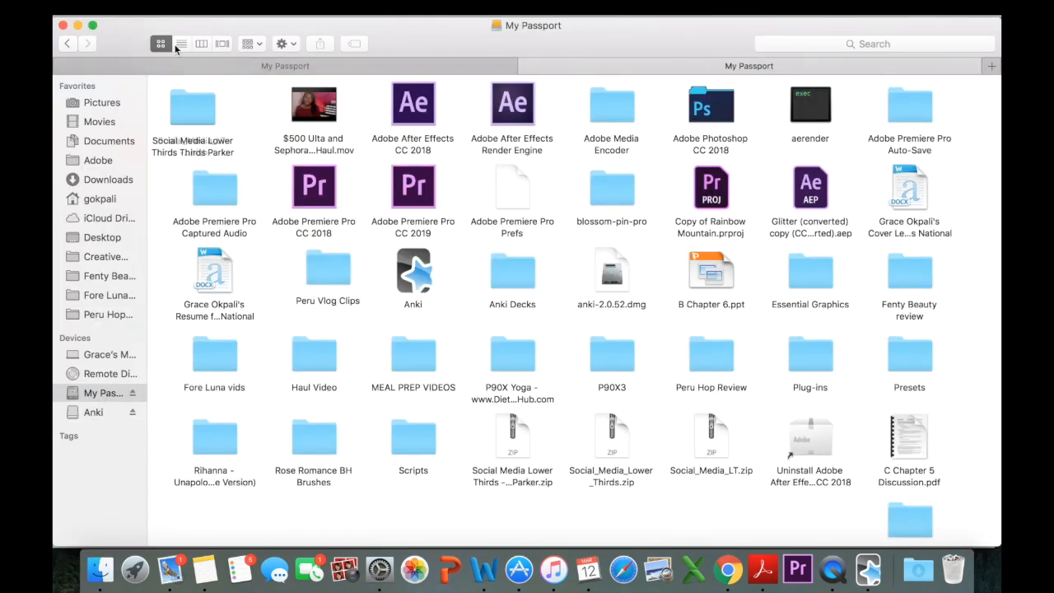
pyautogui.click(181, 44)
pyautogui.click(206, 115)
pyautogui.moveTo(206, 115); pyautogui.dragTo(107, 331)
pyautogui.click(108, 333)
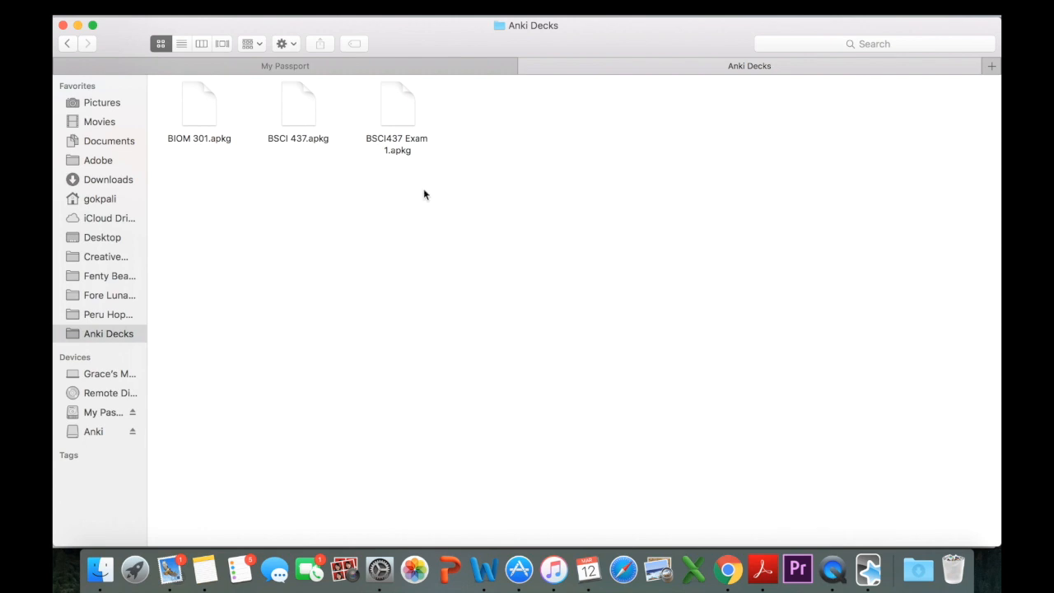
# Create a new folder inside Anki Decks and move it to the trash.
pyautogui.click(168, 11)
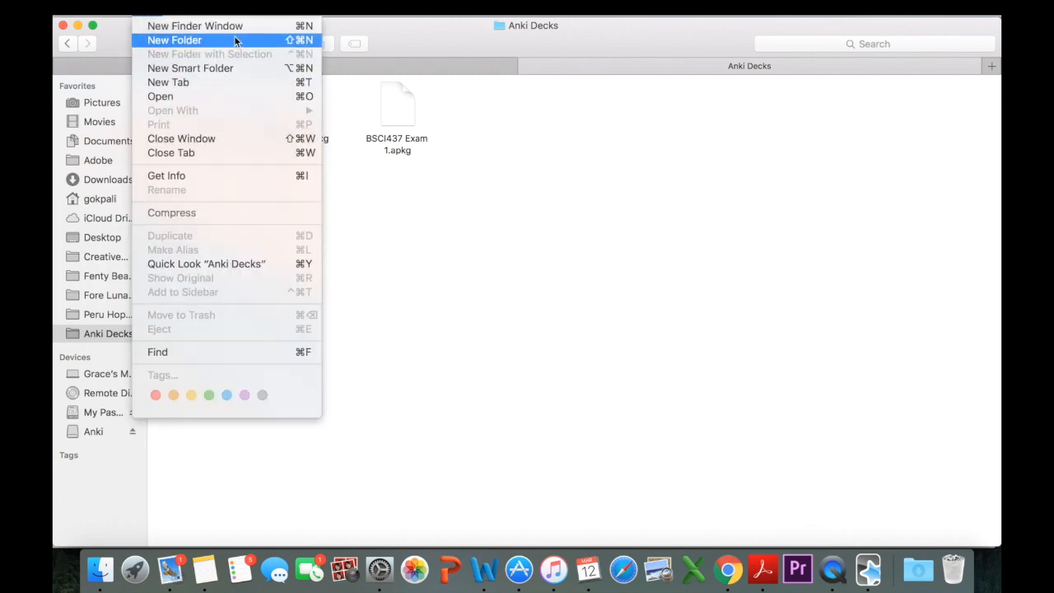
pyautogui.click(238, 38)
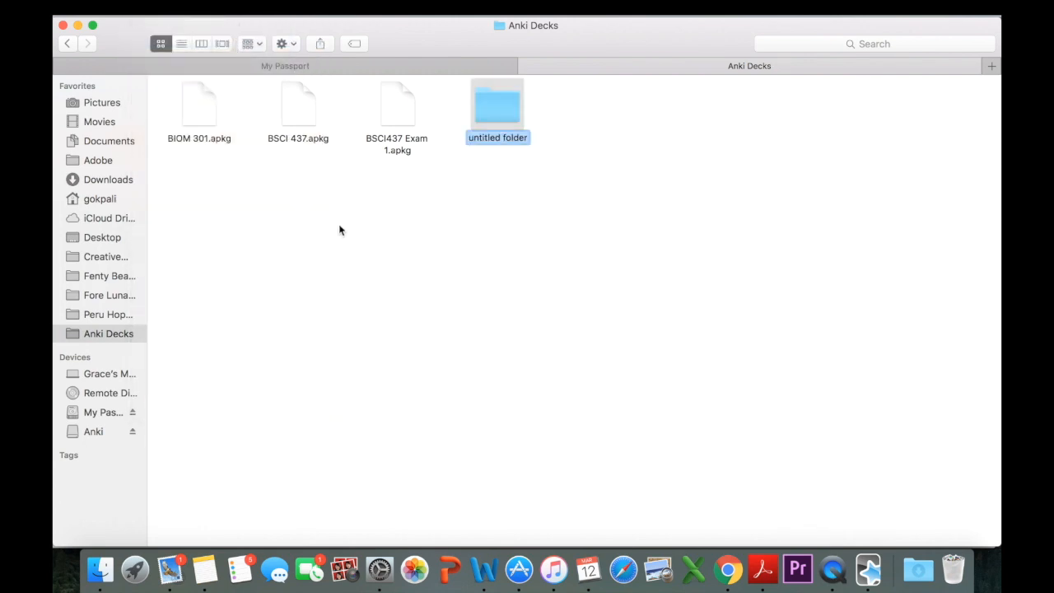
pyautogui.click(498, 112)
pyautogui.rightClick(498, 111)
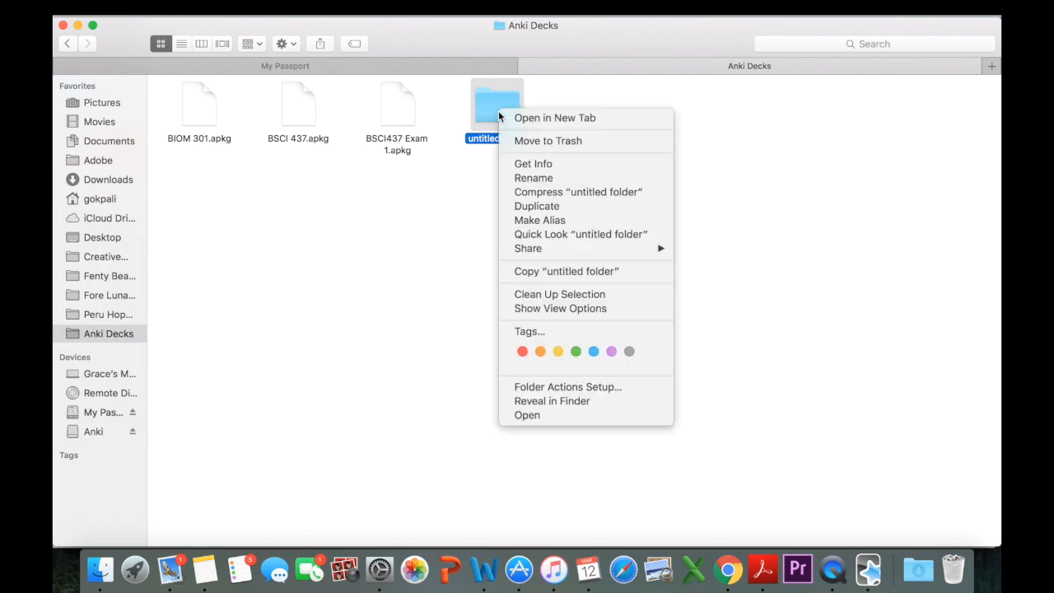
pyautogui.click(543, 136)
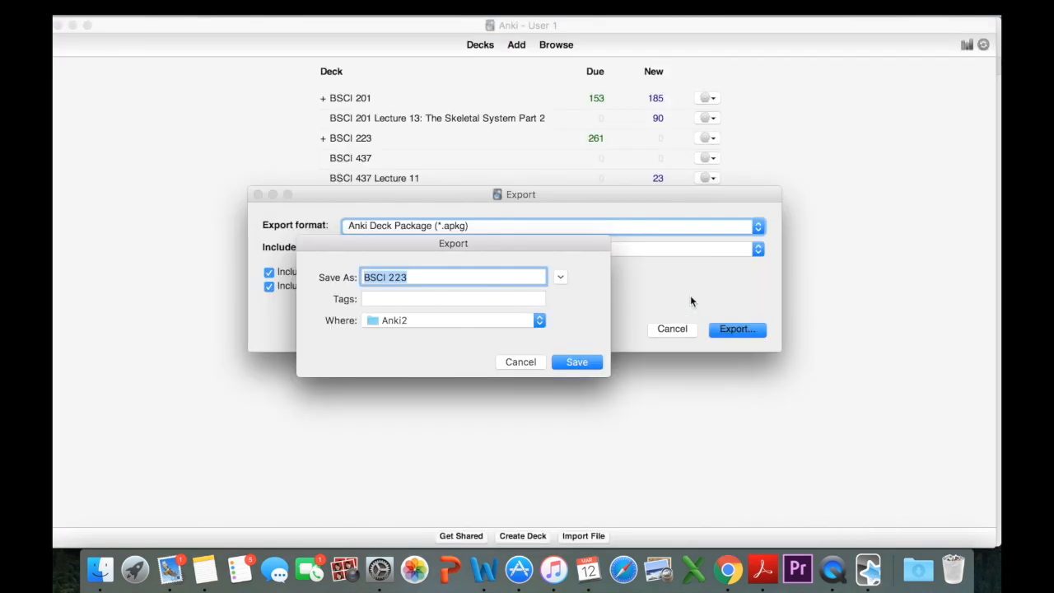
# Return to the Anki export and save the BSCI 223 package in the Anki Decks folder.
pyautogui.click(519, 321)
pyautogui.scroll(-5, 499, 401)
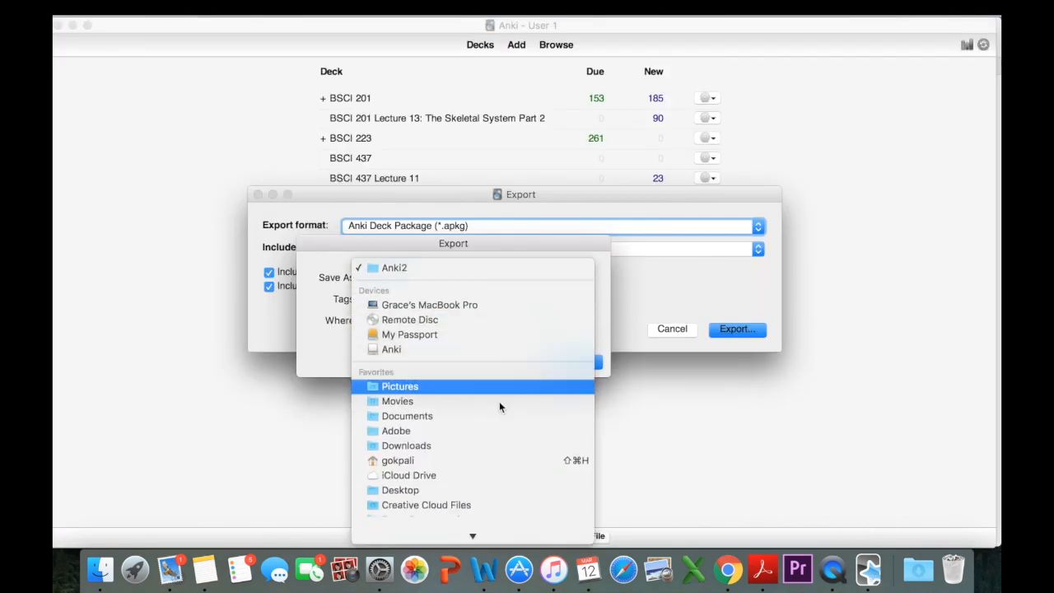
pyautogui.click(498, 452)
pyautogui.click(577, 362)
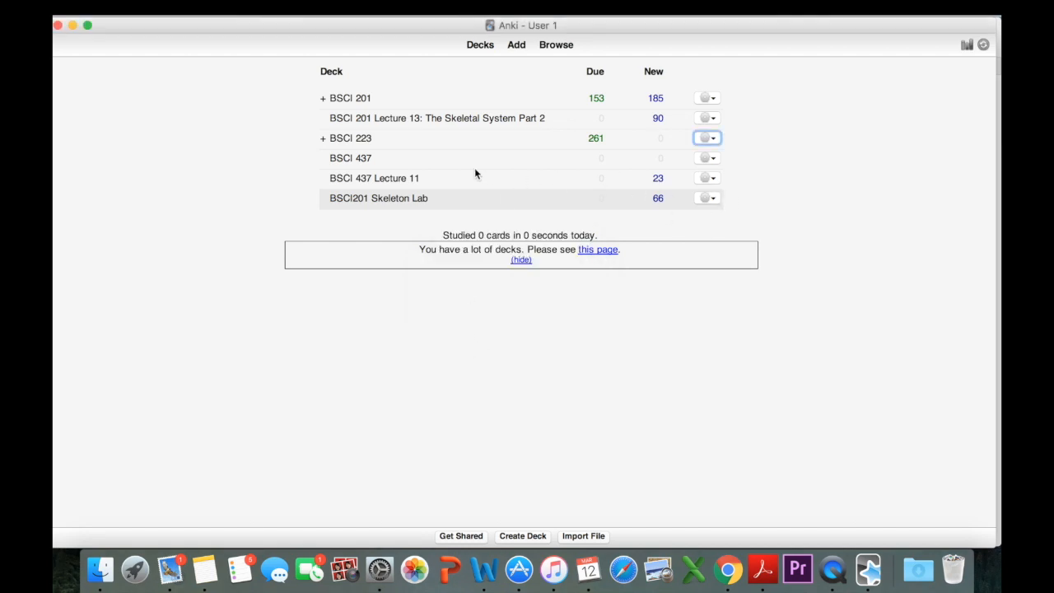
# Open the BSCI 437 deck and return to the deck list.
pyautogui.click(712, 177)
pyautogui.click(351, 158)
pyautogui.click(481, 47)
# Delete the BSCI 201 Exam 1 Material deck and undo the deletion.
pyautogui.click(706, 117)
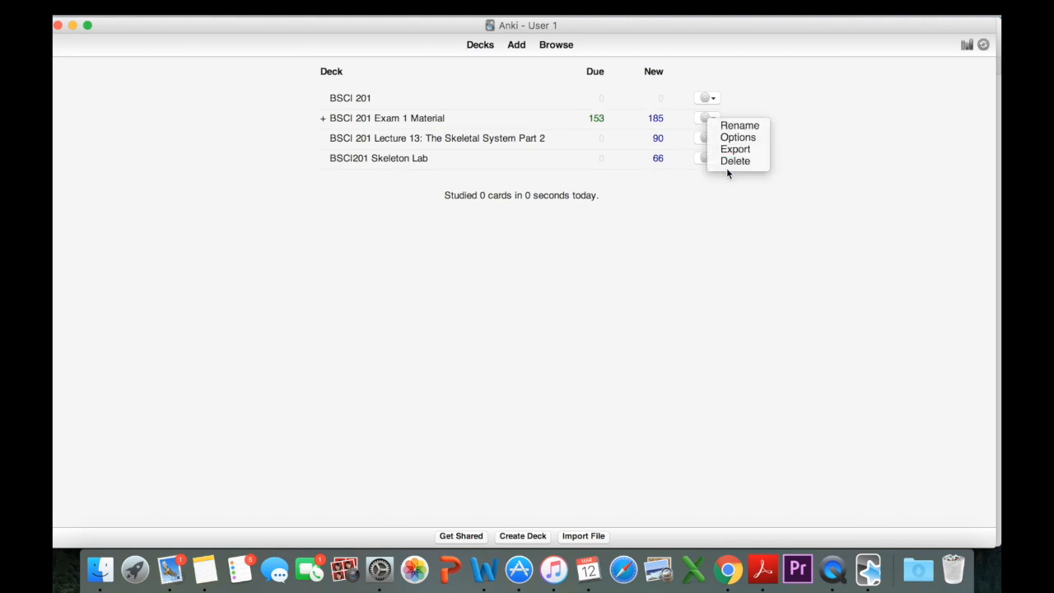
pyautogui.click(728, 161)
pyautogui.click(628, 301)
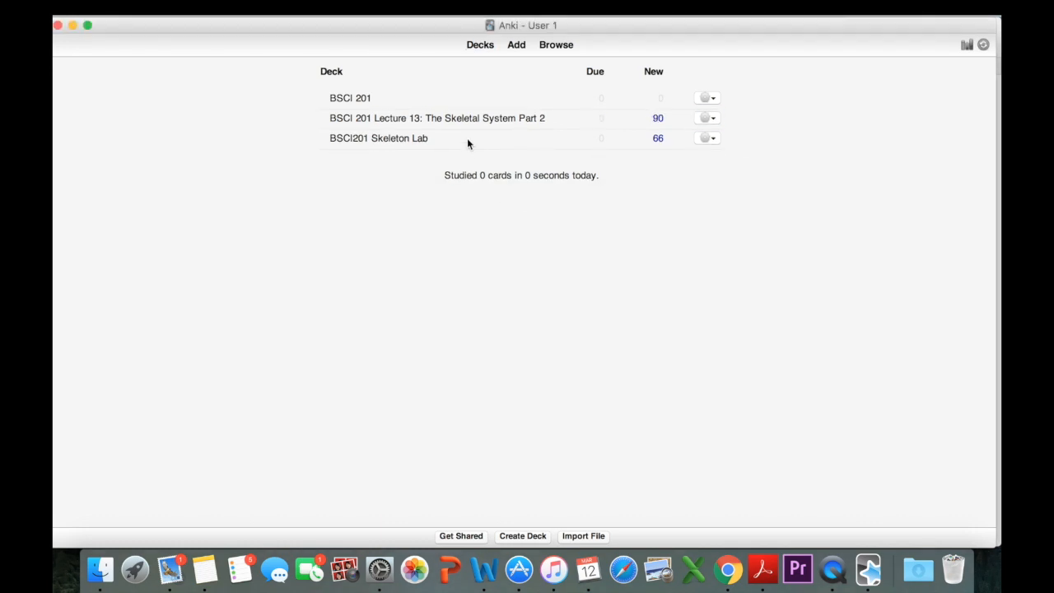
pyautogui.press('super+z')
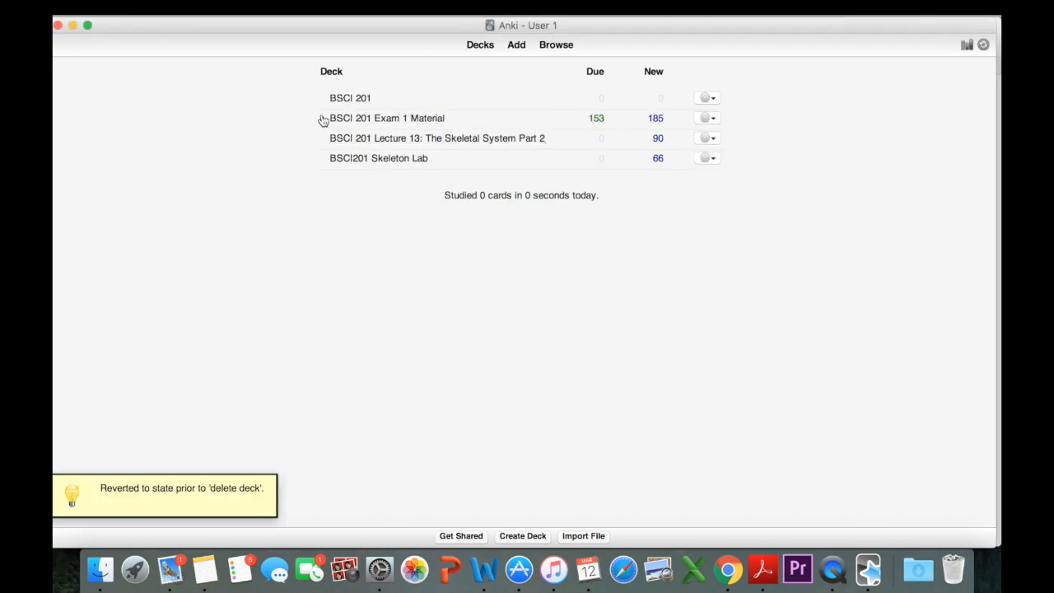
# Check the subdecks of BSCI 201 Exam 1 Material, then delete that deck.
pyautogui.click(321, 118)
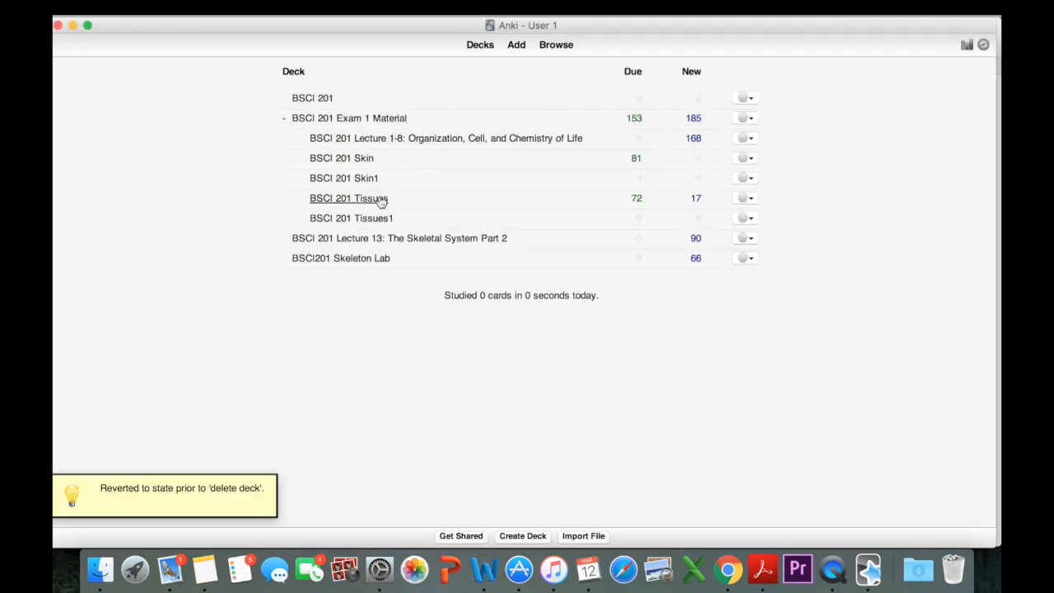
pyautogui.click(284, 119)
pyautogui.click(705, 117)
pyautogui.click(717, 166)
pyautogui.click(629, 301)
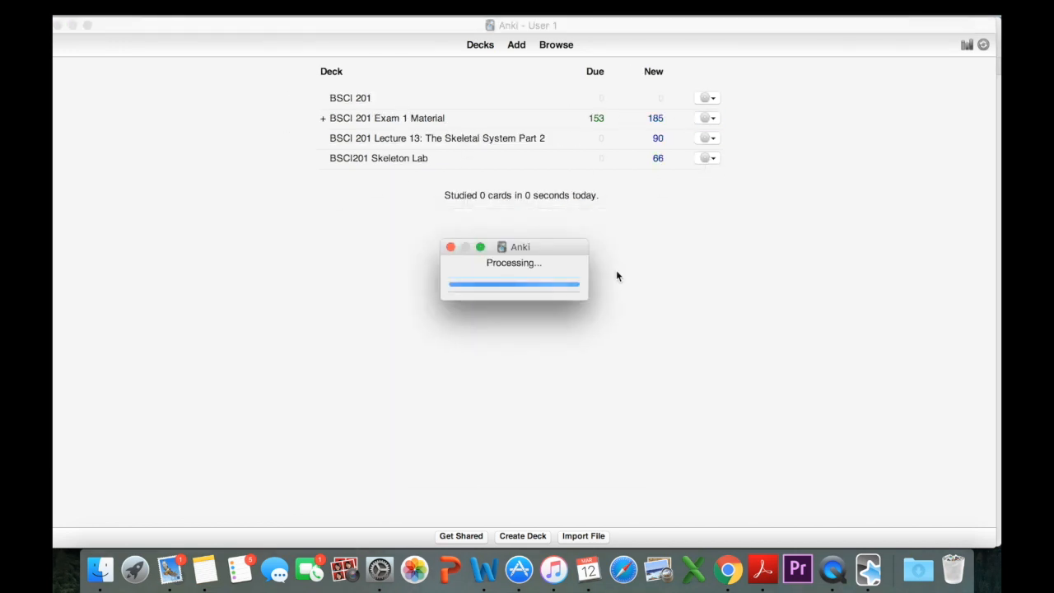
# Nest the BSCI 201 Lecture 13 deck under BSCI 201 and rename the parent deck BSCI 201 Exam 2 Material.
pyautogui.moveTo(443, 116); pyautogui.dragTo(407, 110)
pyautogui.click(717, 98)
pyautogui.click(745, 104)
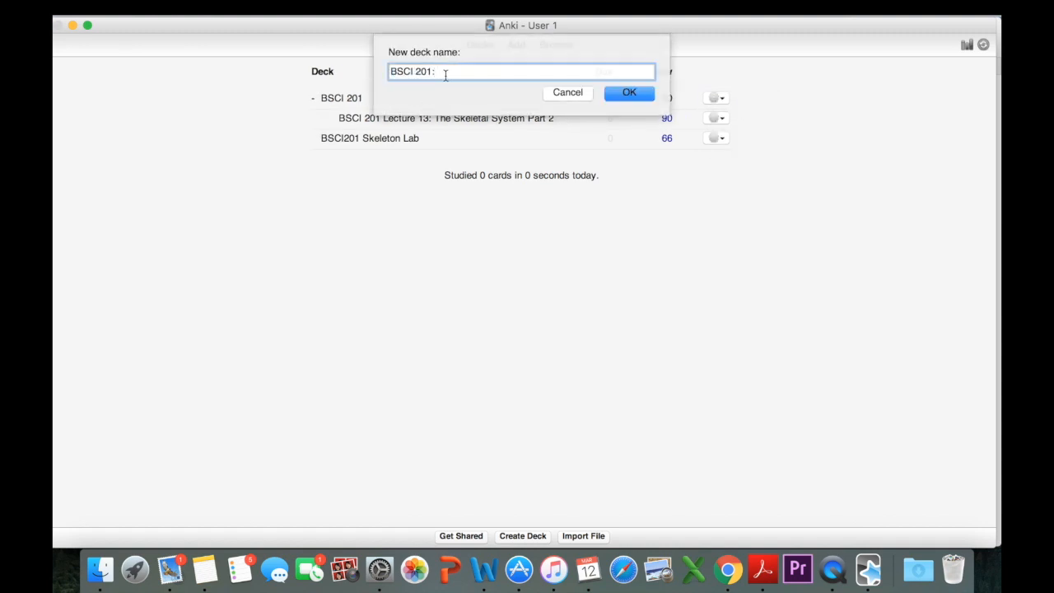
pyautogui.write('Exam 2 Material')
pyautogui.click(619, 86)
# Open the options of the BSCI 201 Exam 2 Material deck and choose to show new cards in order added.
pyautogui.click(716, 97)
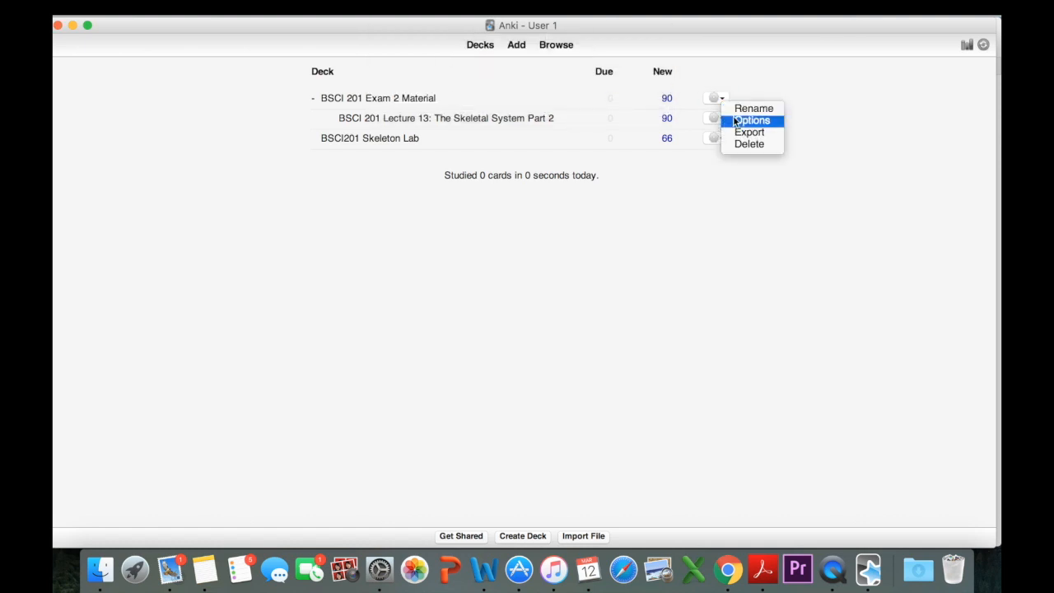
pyautogui.click(767, 119)
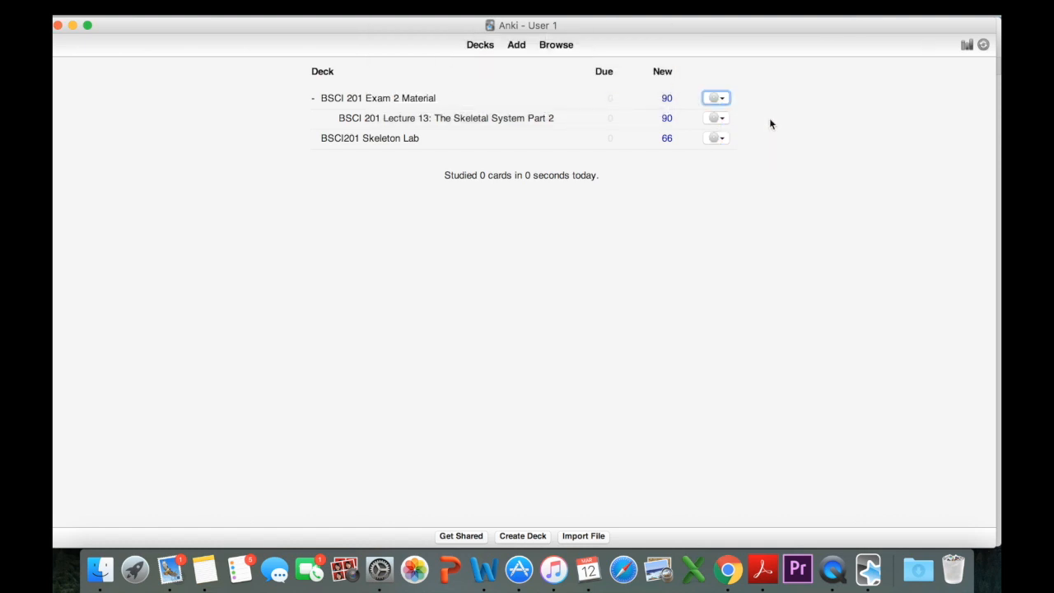
pyautogui.click(507, 167)
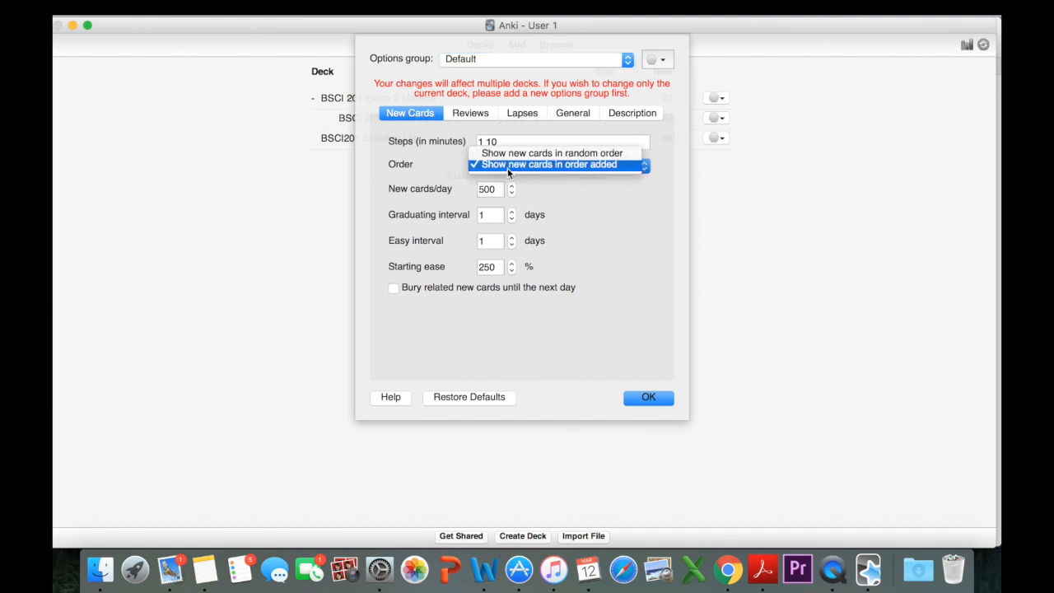
pyautogui.click(524, 164)
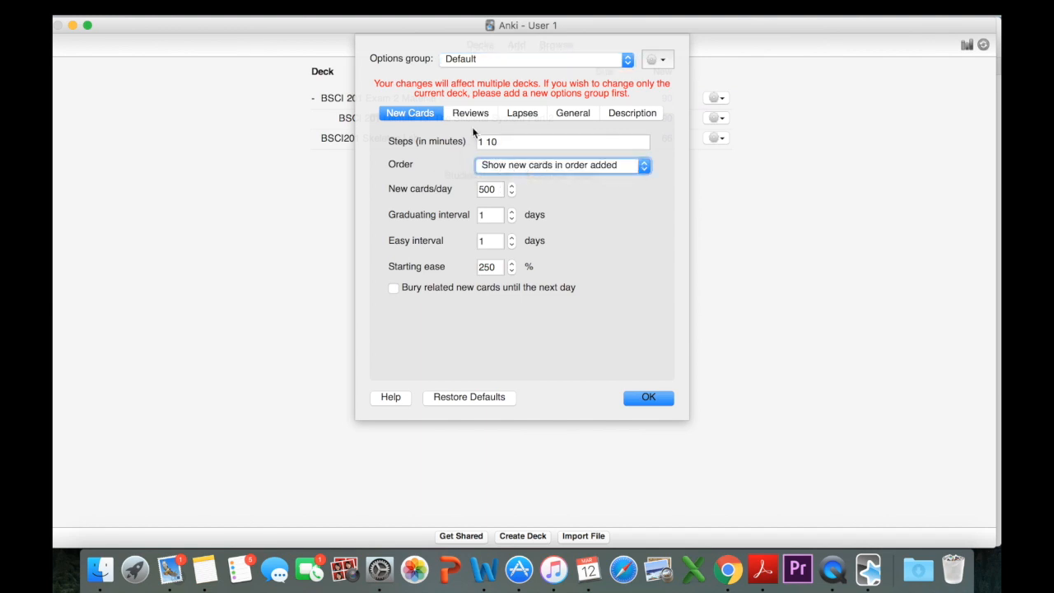
# Review the deck's Reviews, Lapses, General and Description settings and accept the options.
pyautogui.click(473, 115)
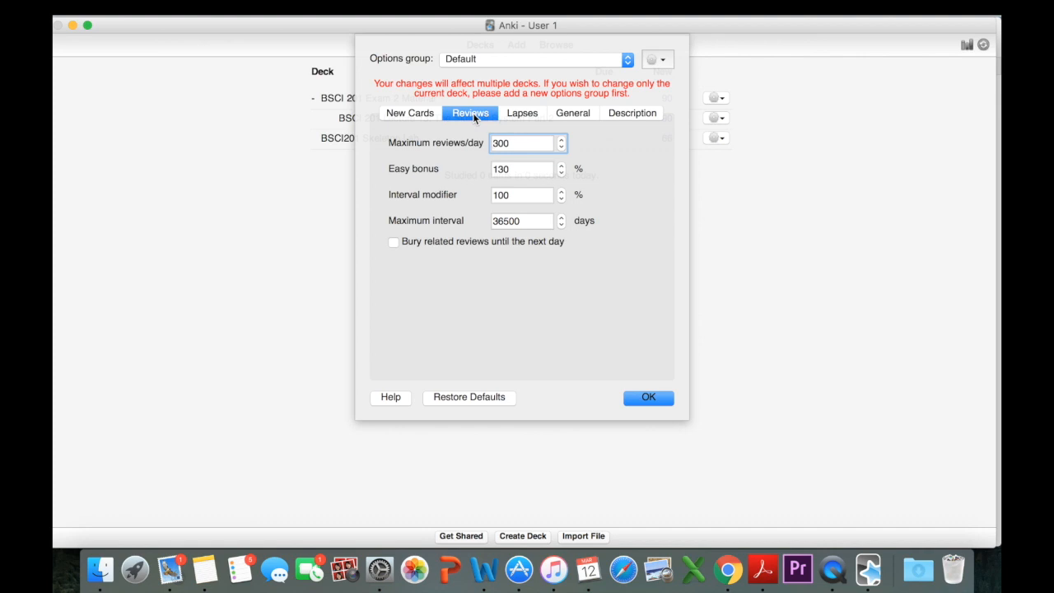
pyautogui.click(524, 112)
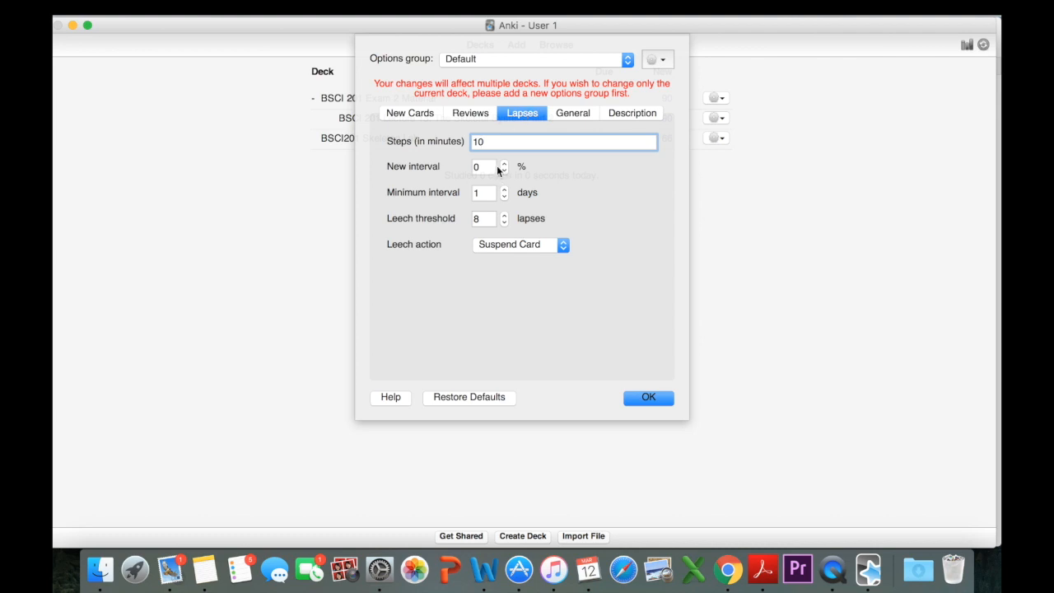
pyautogui.click(577, 111)
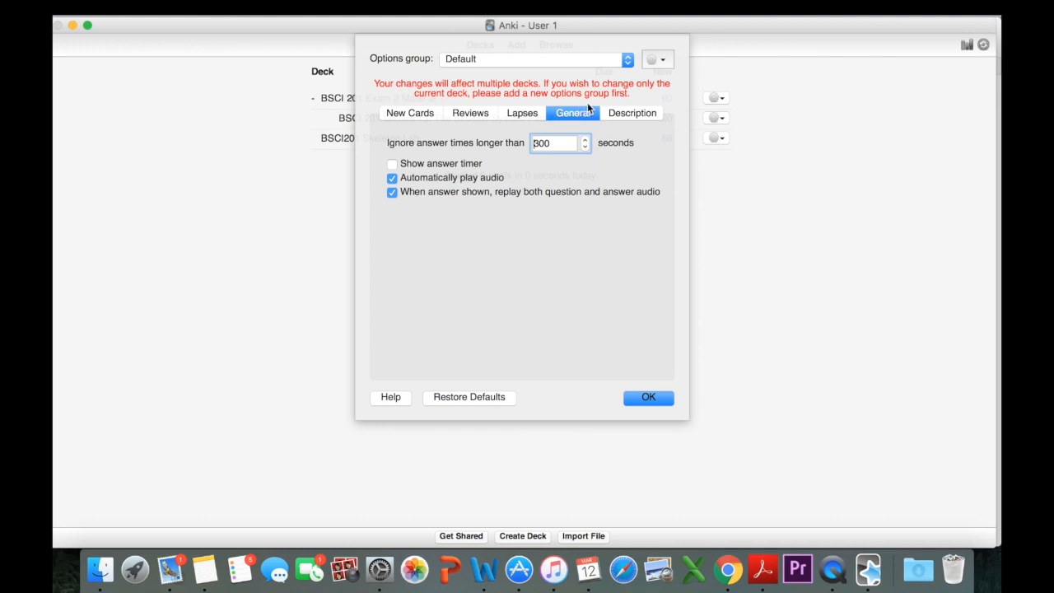
pyautogui.click(613, 111)
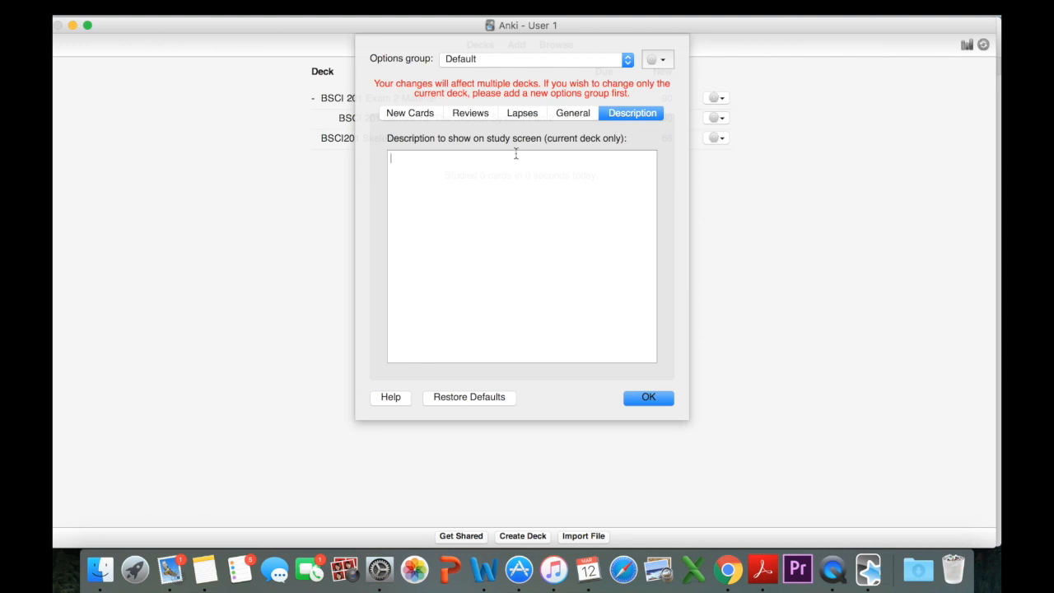
pyautogui.click(631, 396)
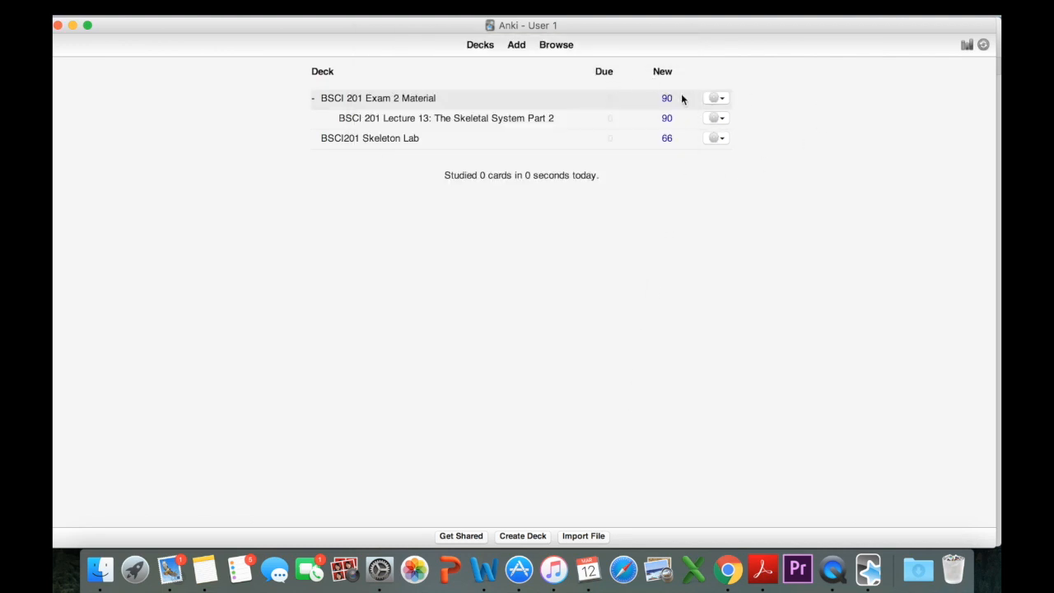
# Start adding a card to BSCI 201 Exam 2 Material and look through the available note types without choosing another one.
pyautogui.click(515, 46)
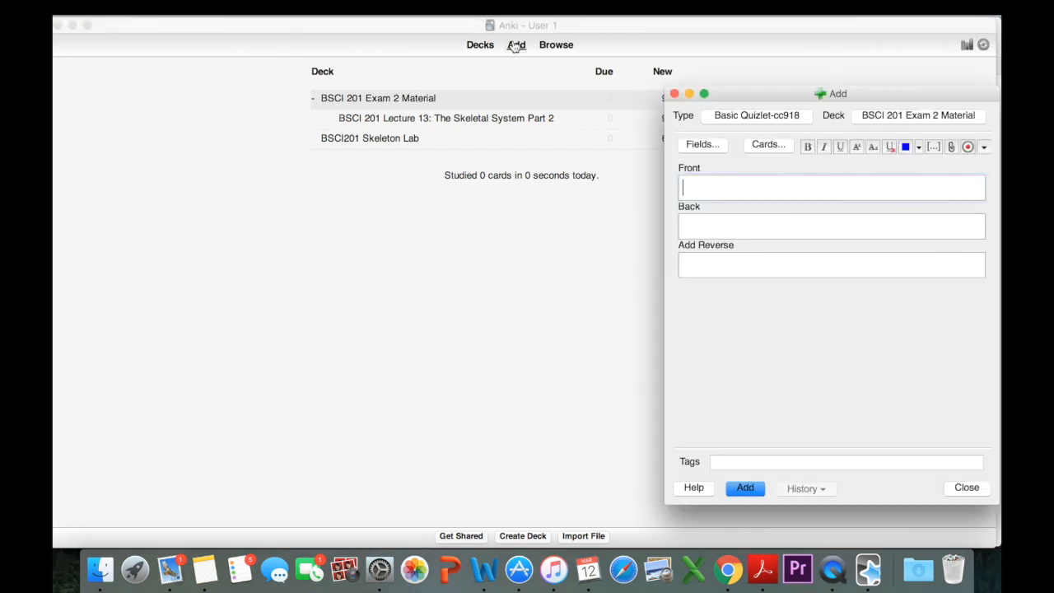
pyautogui.click(762, 117)
pyautogui.scroll(-3, 750, 206)
pyautogui.scroll(3, 749, 206)
pyautogui.scroll(-1, 750, 208)
pyautogui.scroll(-2, 749, 208)
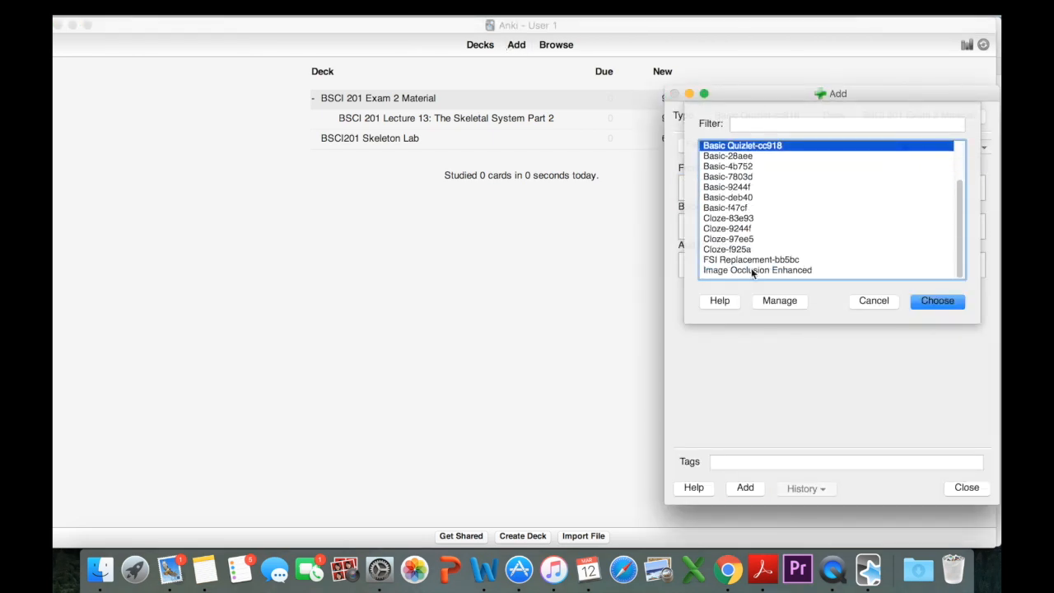
pyautogui.click(867, 301)
# Move the Add window over the deck list and look at the editor's additional options.
pyautogui.moveTo(957, 94); pyautogui.dragTo(794, 86)
pyautogui.click(821, 137)
pyautogui.click(806, 174)
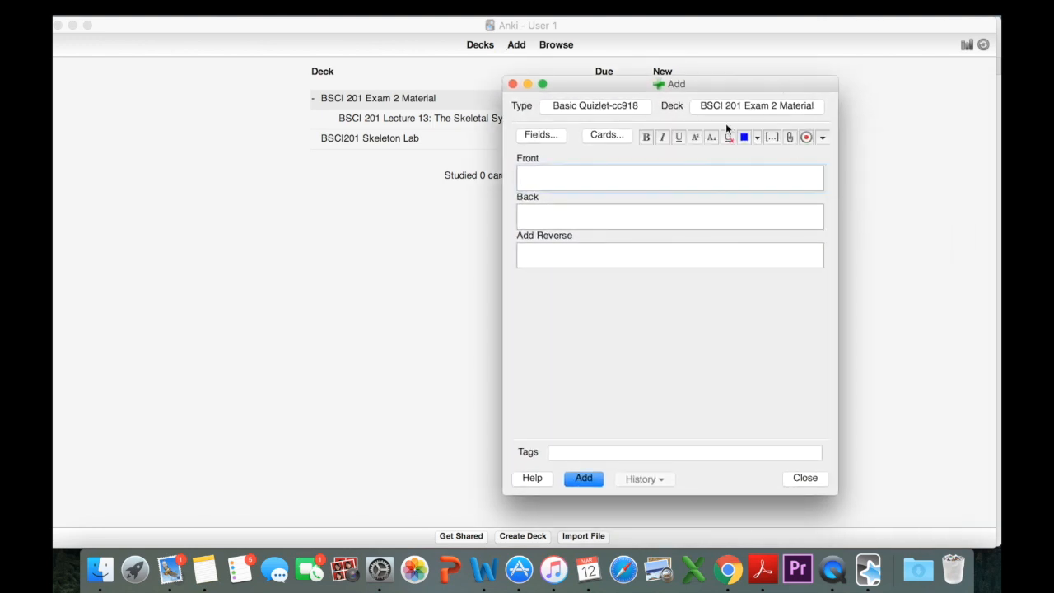
# Change the new card's note type to Image Occlusion Enhanced, look over its fields and close the Add window.
pyautogui.click(631, 107)
pyautogui.click(630, 239)
pyautogui.scroll(-3, 629, 255)
pyautogui.click(628, 262)
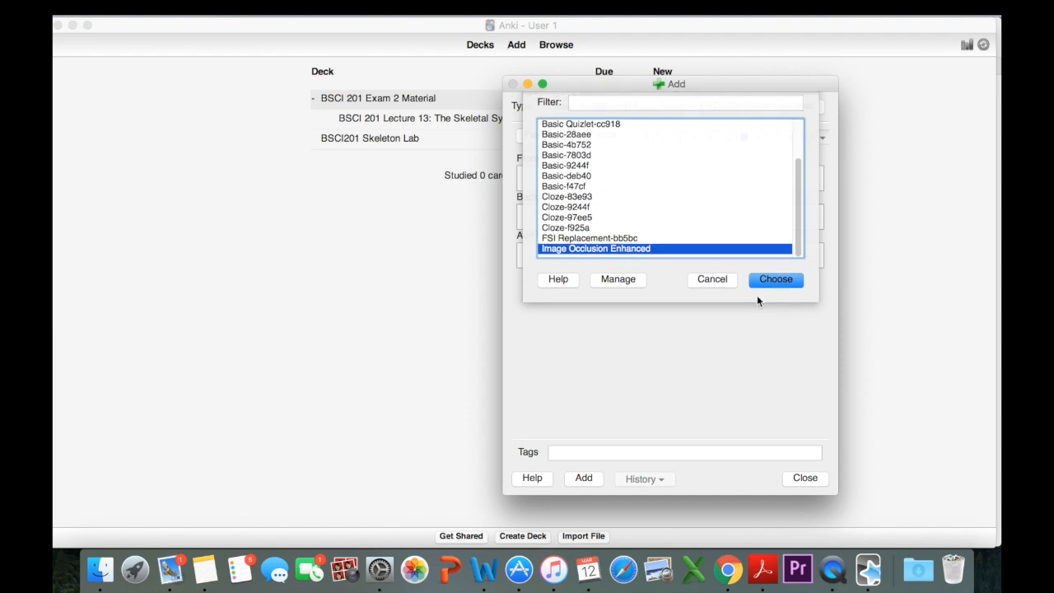
pyautogui.click(757, 293)
pyautogui.scroll(-3, 759, 330)
pyautogui.scroll(3, 760, 329)
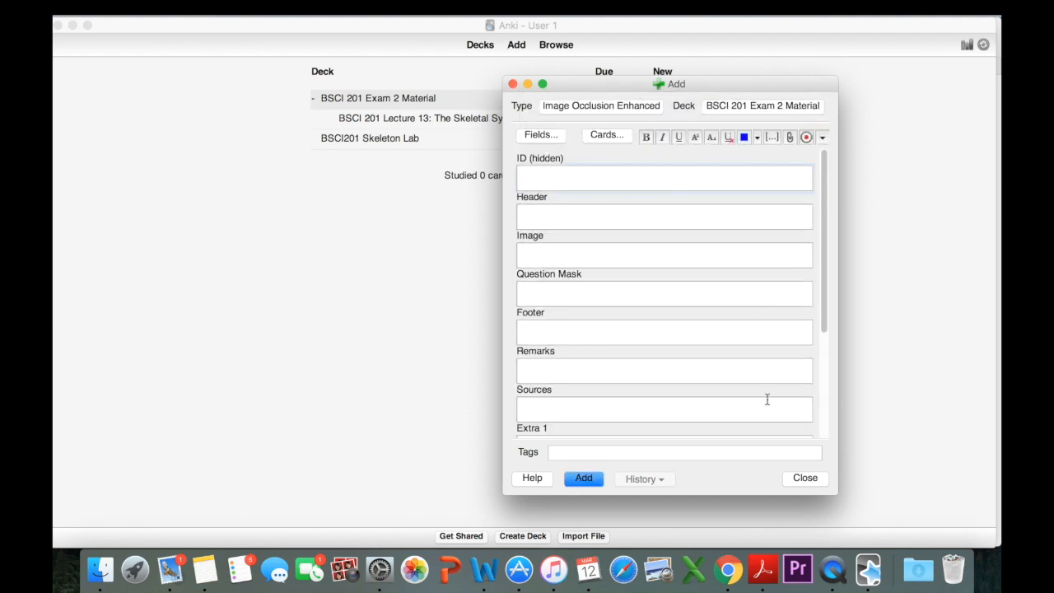
pyautogui.click(805, 478)
# Open the card browser and filter the cards by Added Today, Studied Today, Again Today and Learning.
pyautogui.click(556, 46)
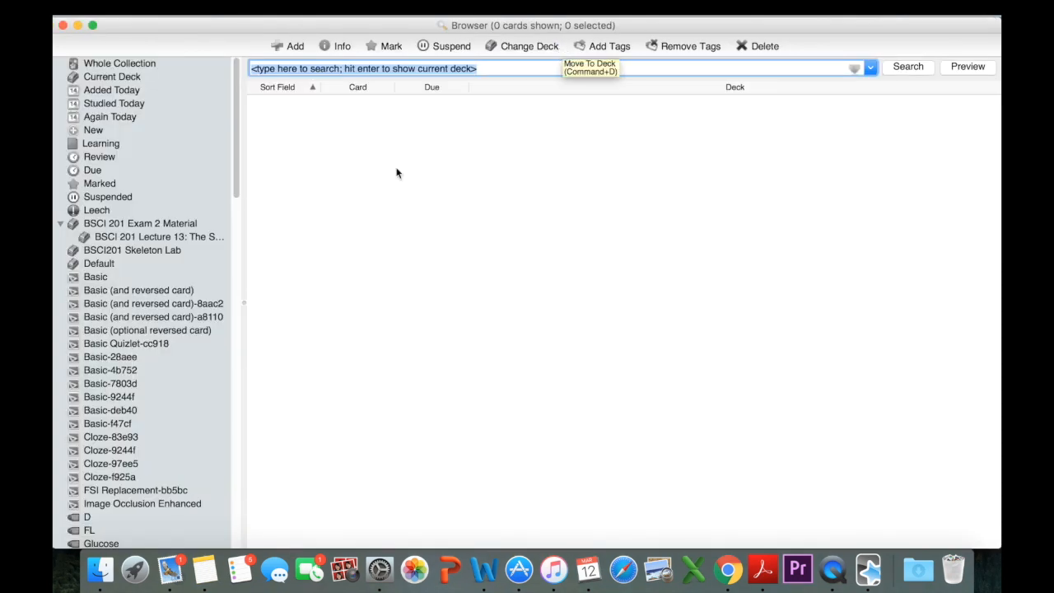
pyautogui.click(123, 94)
pyautogui.click(123, 104)
pyautogui.click(125, 118)
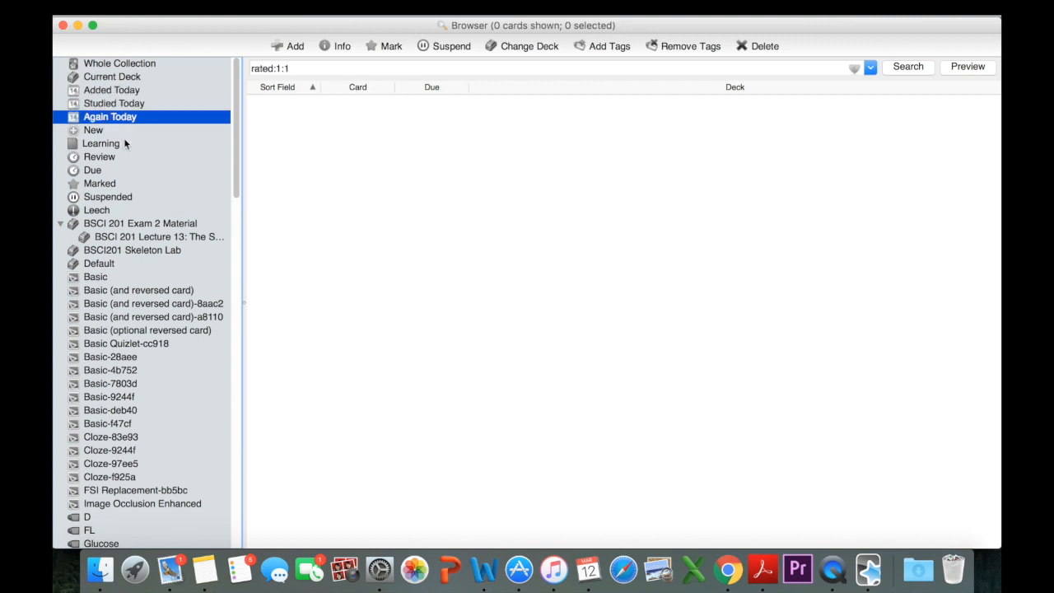
pyautogui.click(117, 144)
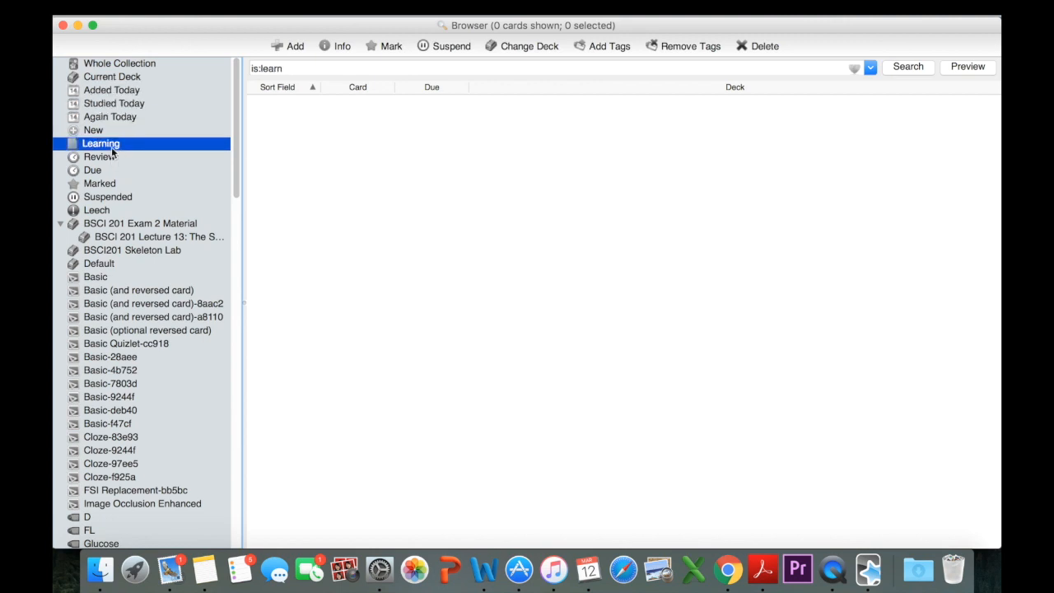
# Show the current deck's cards in the browser and look through the card list.
pyautogui.click(137, 76)
pyautogui.scroll(-4, 355, 138)
pyautogui.scroll(4, 356, 138)
pyautogui.scroll(-20, 399, 150)
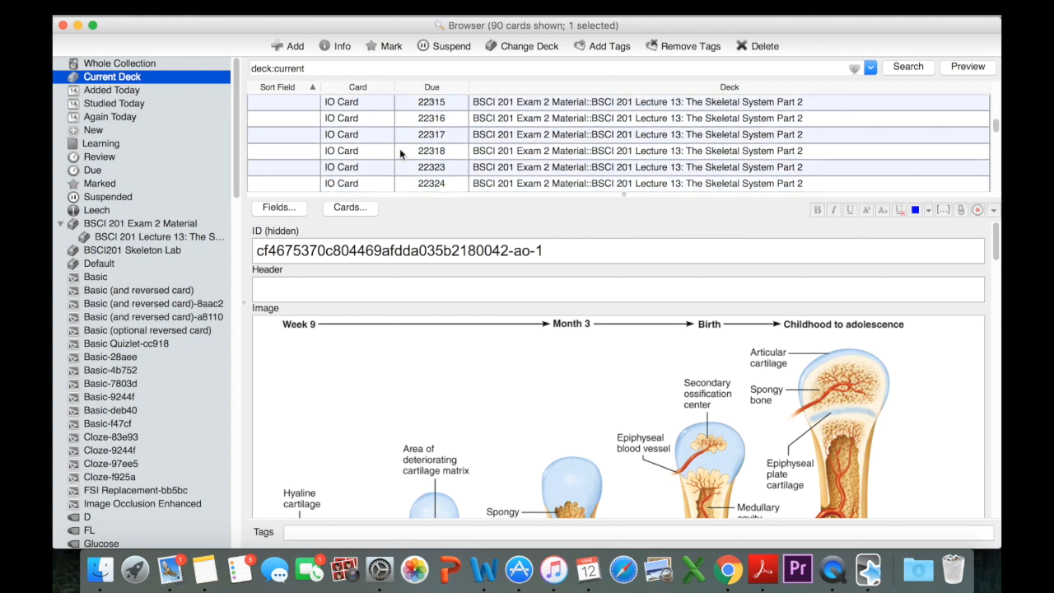
pyautogui.scroll(20, 399, 151)
# Filter the browser by the BSCI 201 Lecture 13, BSCI201 Skeleton Lab and Default decks and the Basic note type.
pyautogui.click(123, 237)
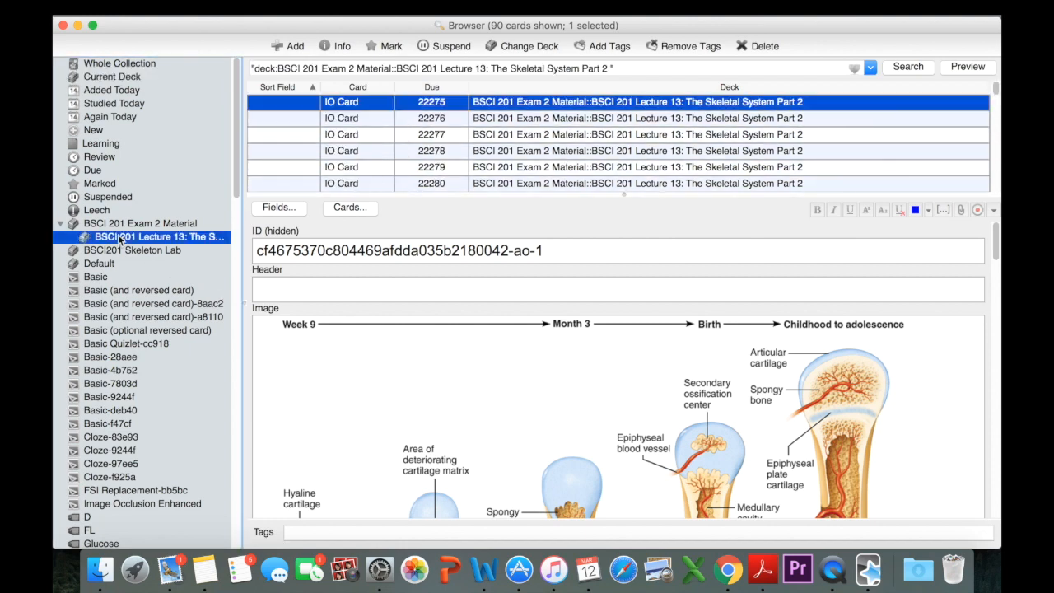
pyautogui.click(121, 251)
pyautogui.click(119, 263)
pyautogui.click(117, 278)
pyautogui.click(119, 265)
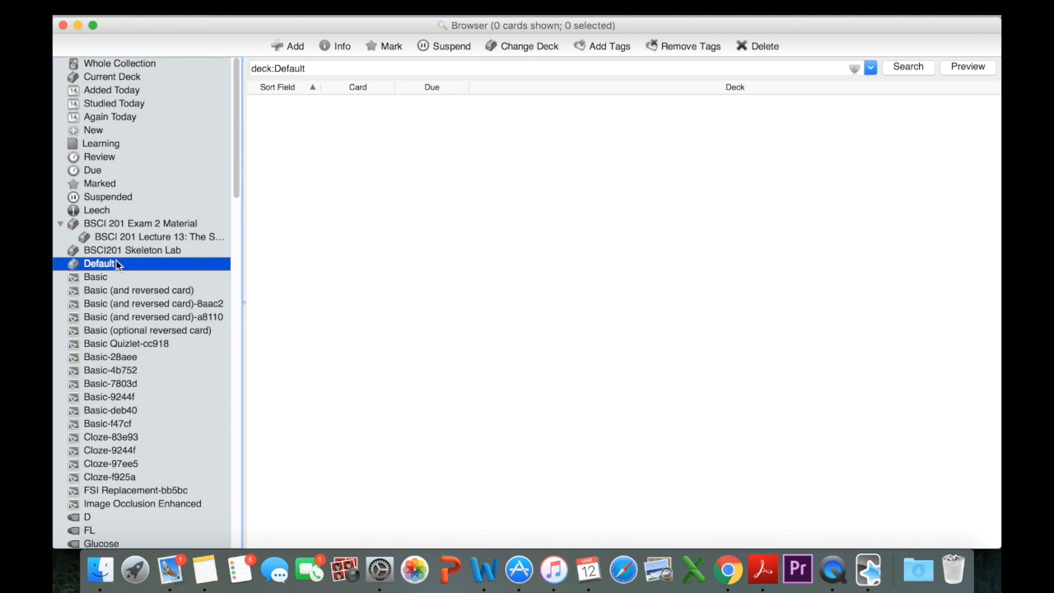
# Look through the tags in the browser's sidebar and filter the cards by Spanish::FSI::Volume2::Unit21.
pyautogui.scroll(-3, 109, 332)
pyautogui.scroll(-11, 109, 332)
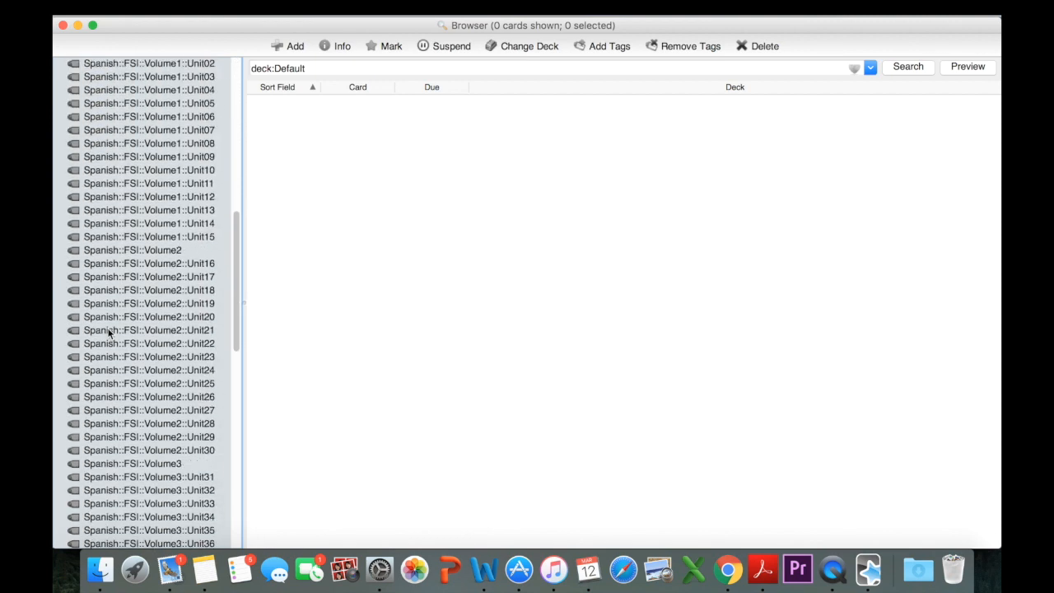
pyautogui.click(109, 330)
pyautogui.scroll(-20, 108, 301)
pyautogui.scroll(20, 110, 281)
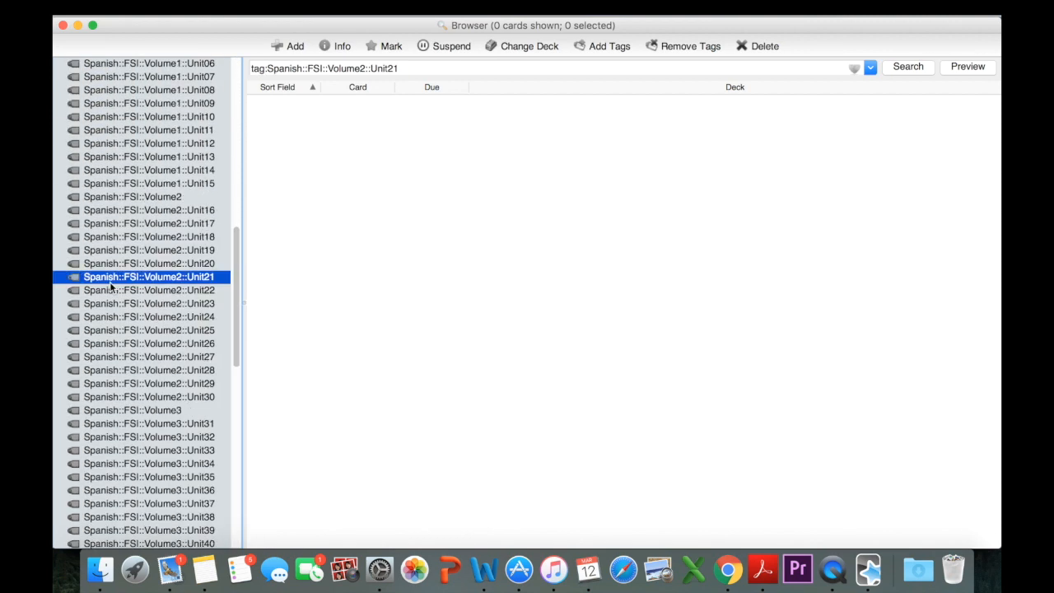
# Collapse the BSCI 201 Exam 2 Material deck in the browser's sidebar and close the browser.
pyautogui.click(60, 223)
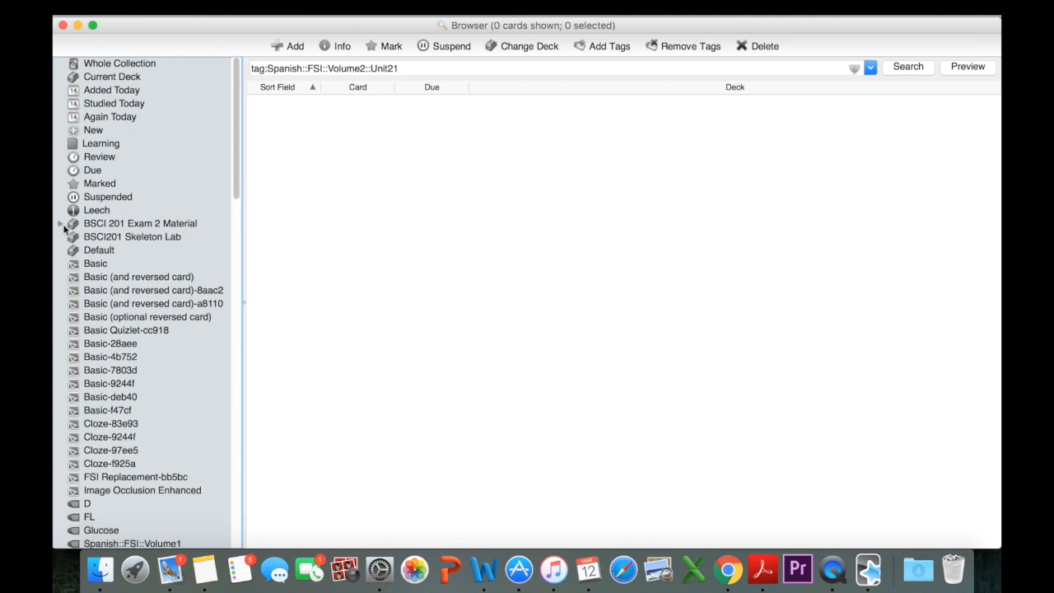
pyautogui.scroll(-3, 65, 274)
pyautogui.scroll(4, 68, 277)
pyautogui.scroll(-3, 147, 228)
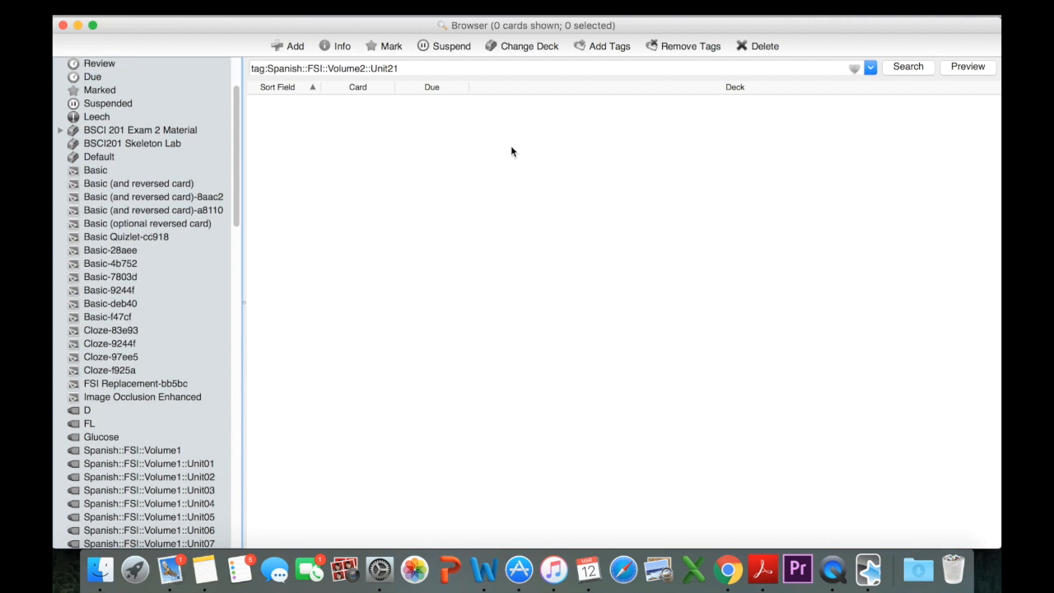
pyautogui.press('Escape')
# Study the BSCI 201 Intro Lab deck, revealing the masked labels and rating the first three cards Good.
pyautogui.click(452, 138)
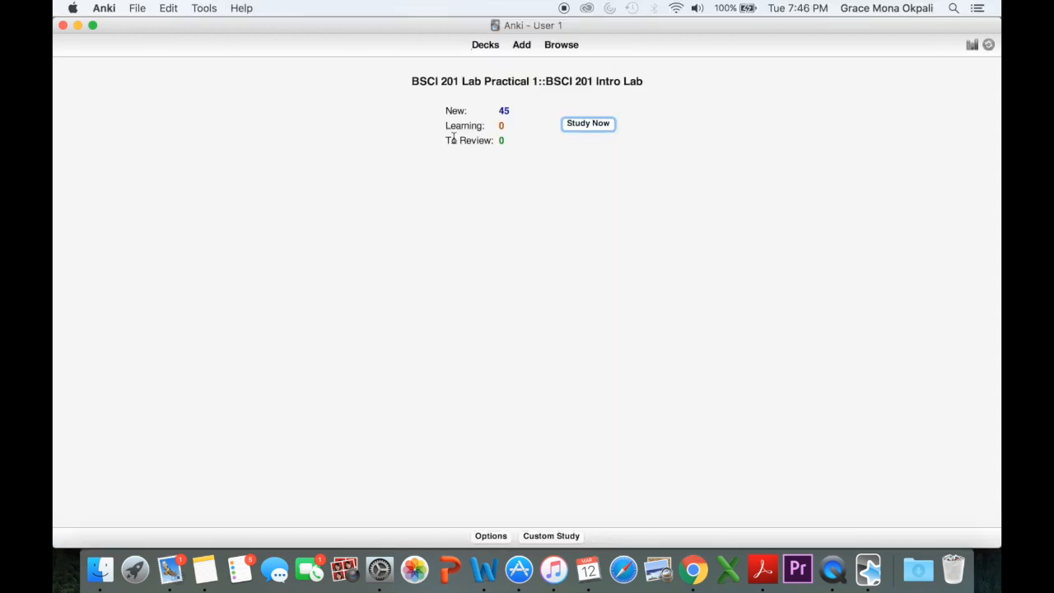
pyautogui.press('space')
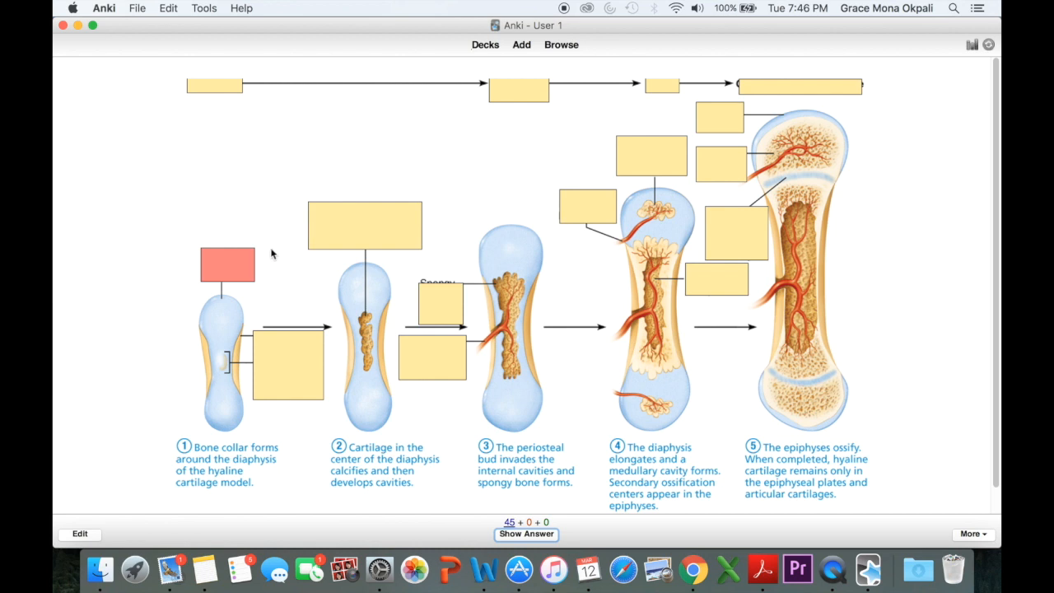
pyautogui.press('space')
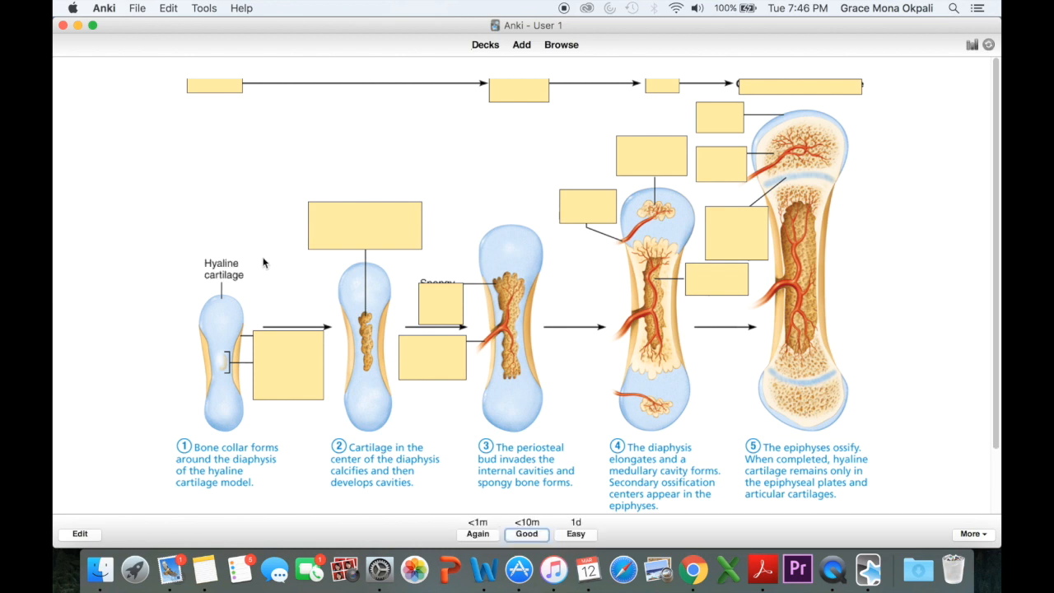
pyautogui.press('space')
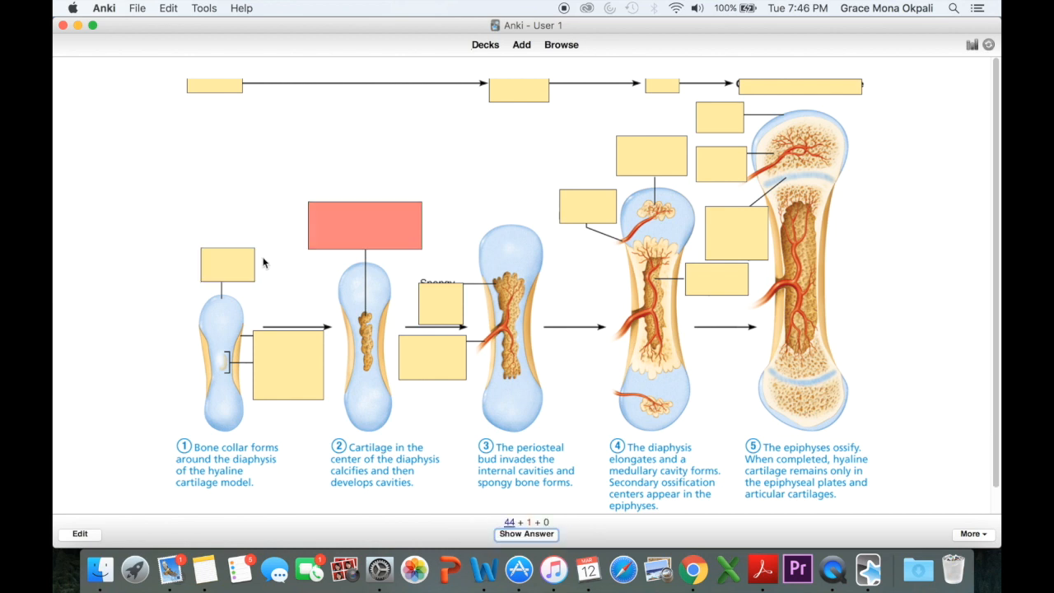
pyautogui.press('space')
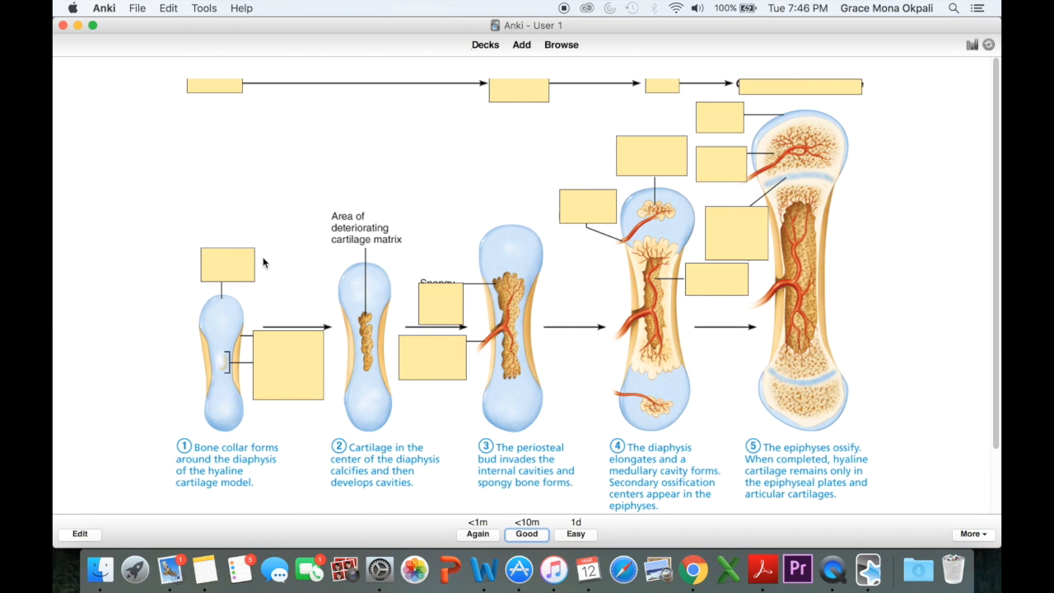
pyautogui.press('space')
pyautogui.press('space')
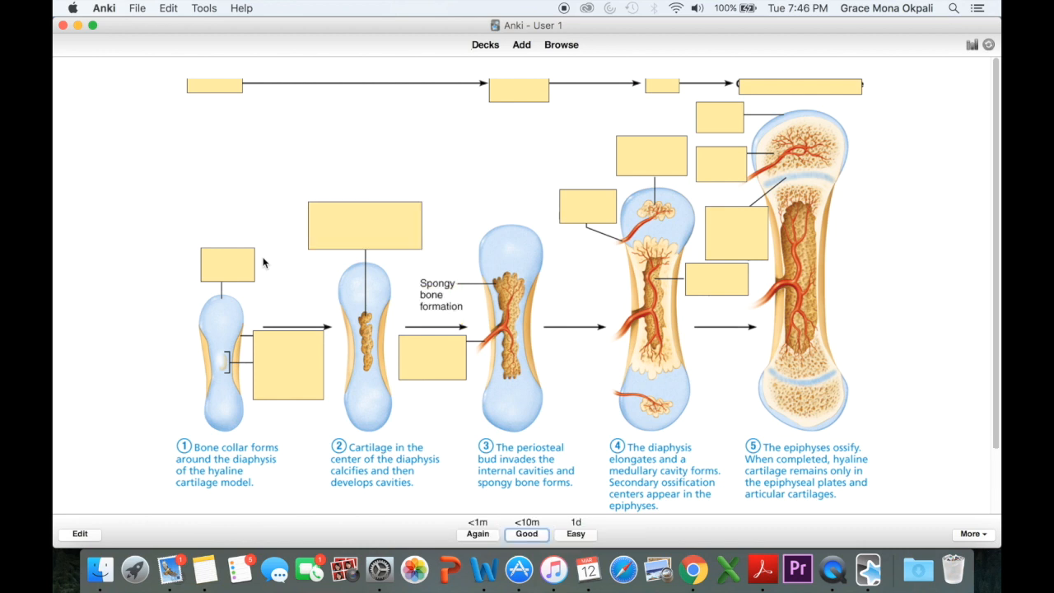
pyautogui.press('space')
pyautogui.press('space')
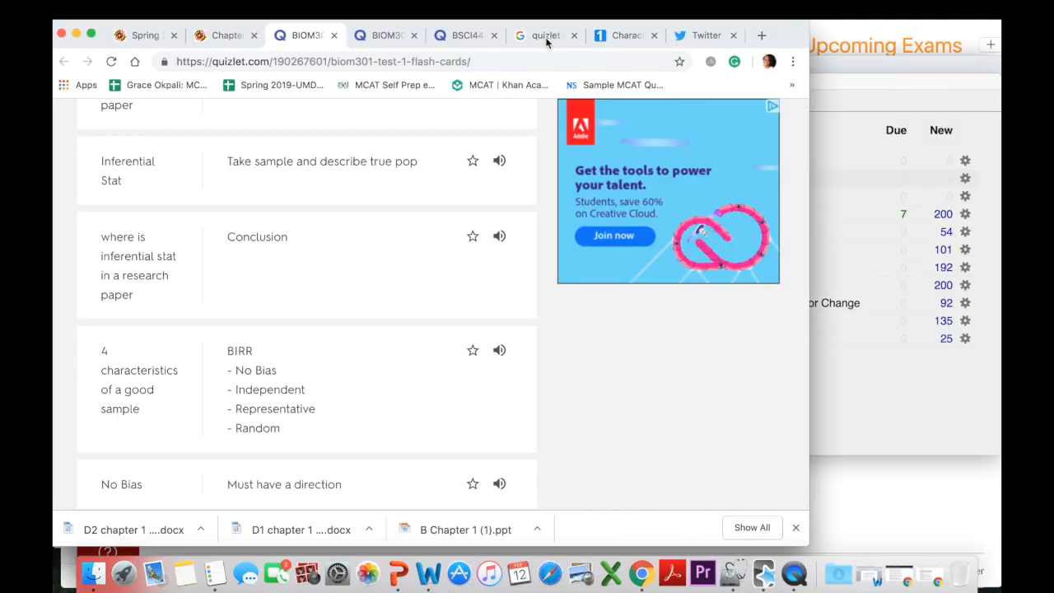
# In Chrome, search Google for "quizlet to anki importer", close the Twitter tab and open the Improved Quizlet to Anki 2.1 Importer page.
pyautogui.click(548, 37)
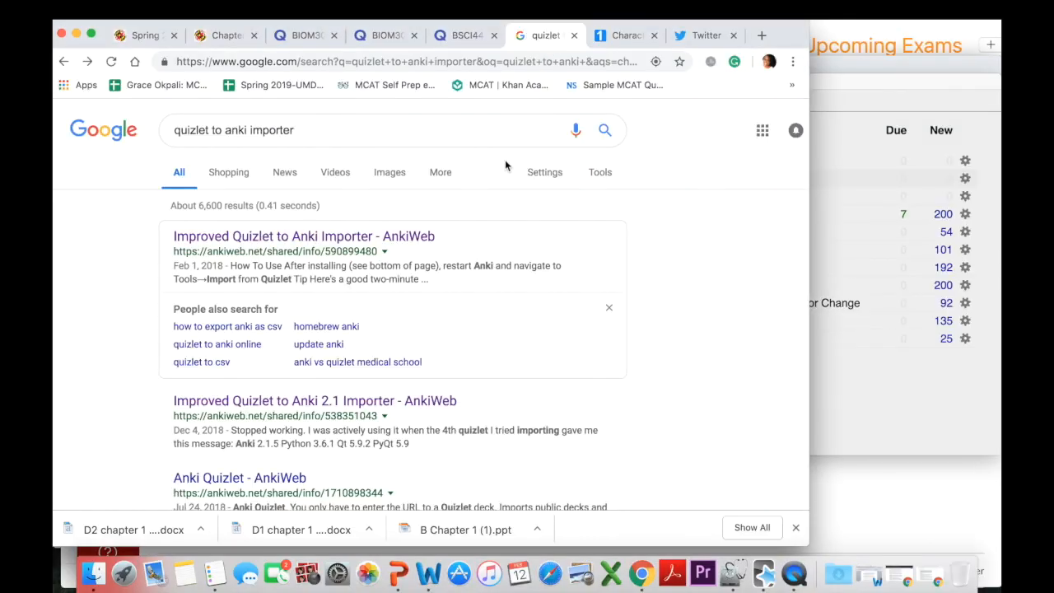
pyautogui.click(439, 121)
pyautogui.press('Return')
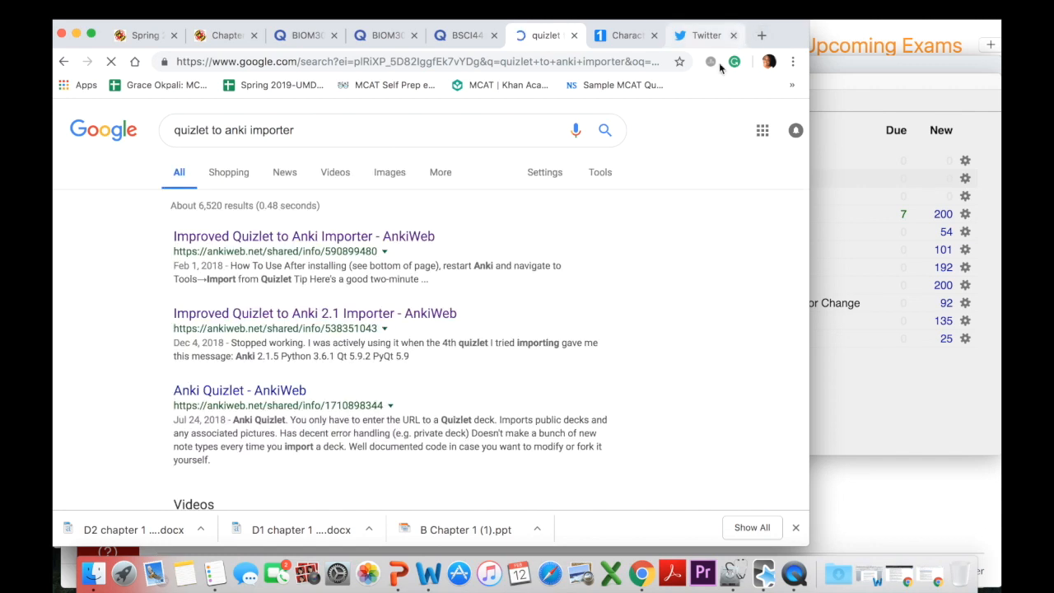
pyautogui.click(733, 34)
pyautogui.scroll(-2, 480, 195)
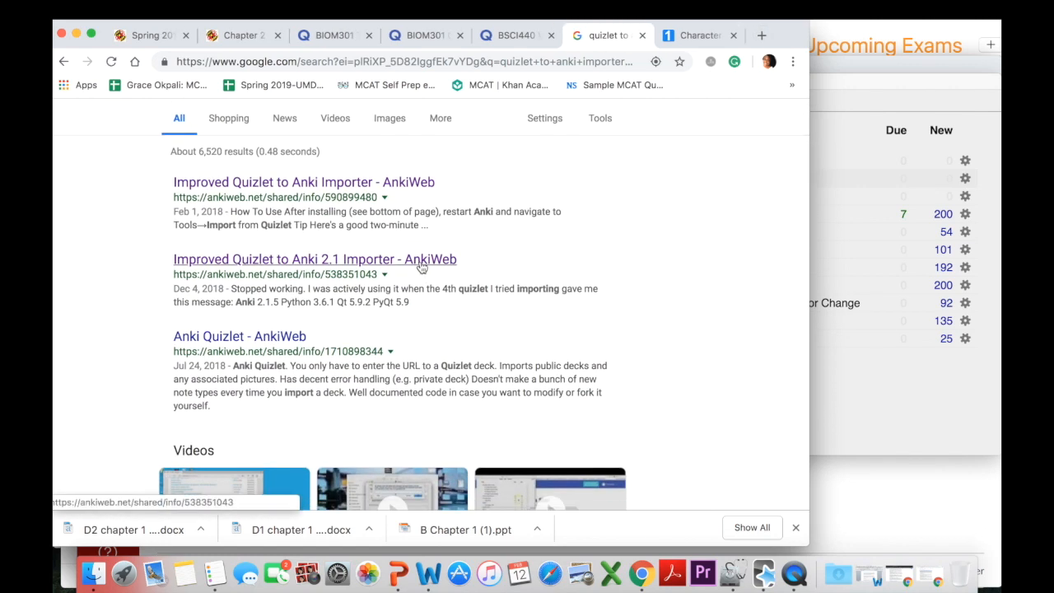
pyautogui.click(420, 261)
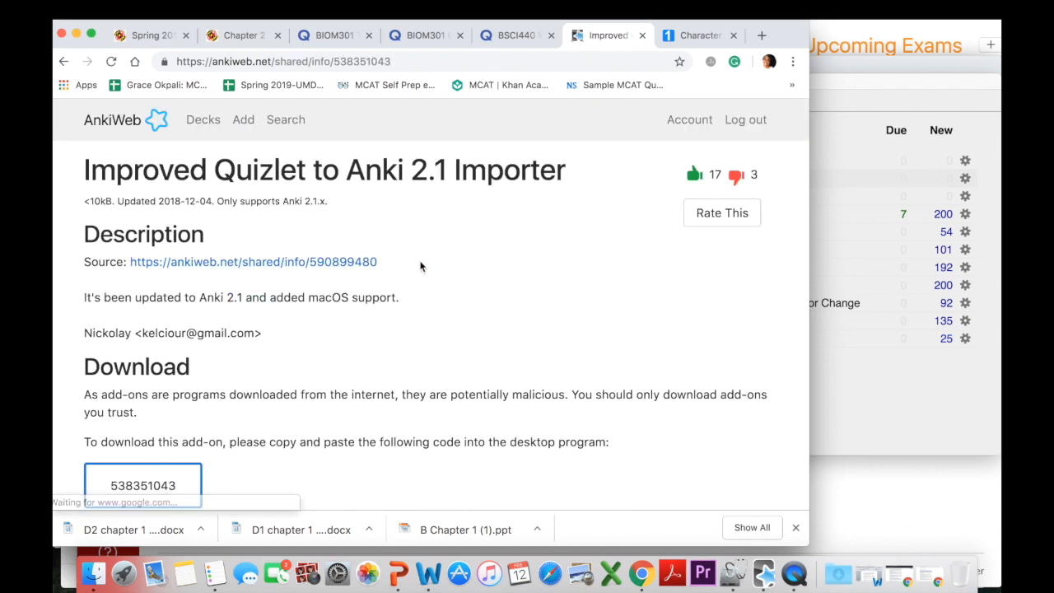
# Copy the add-on code 538351043 from the Download section of the importer's page.
pyautogui.scroll(-3, 420, 266)
pyautogui.moveTo(188, 399); pyautogui.dragTo(100, 398)
pyautogui.press('super+c')
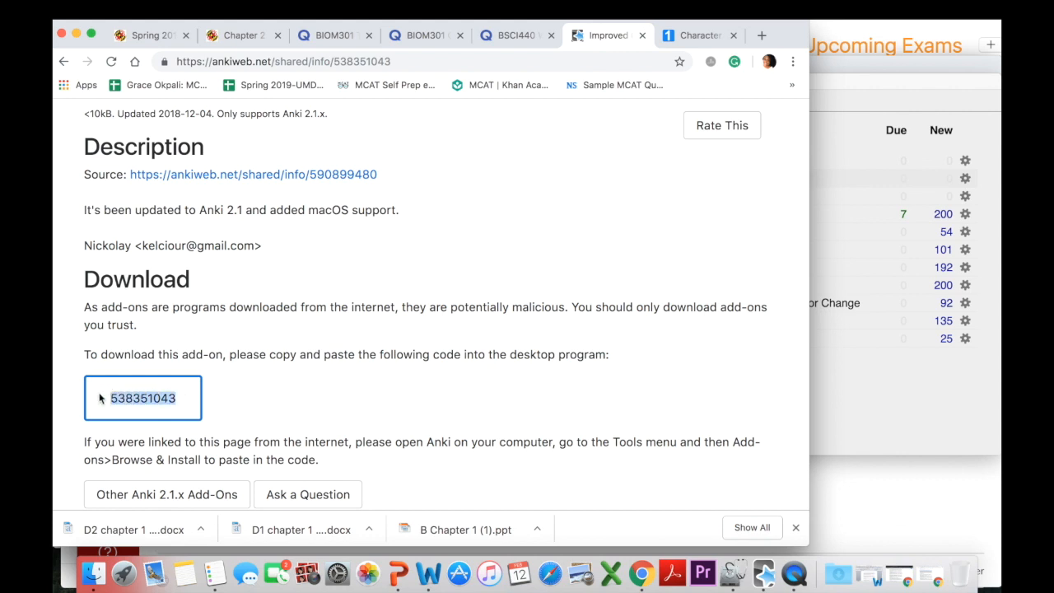
# Switch to Anki and install the Improved Quizlet to Anki importer add-on with the copied code 538351043.
pyautogui.click(870, 373)
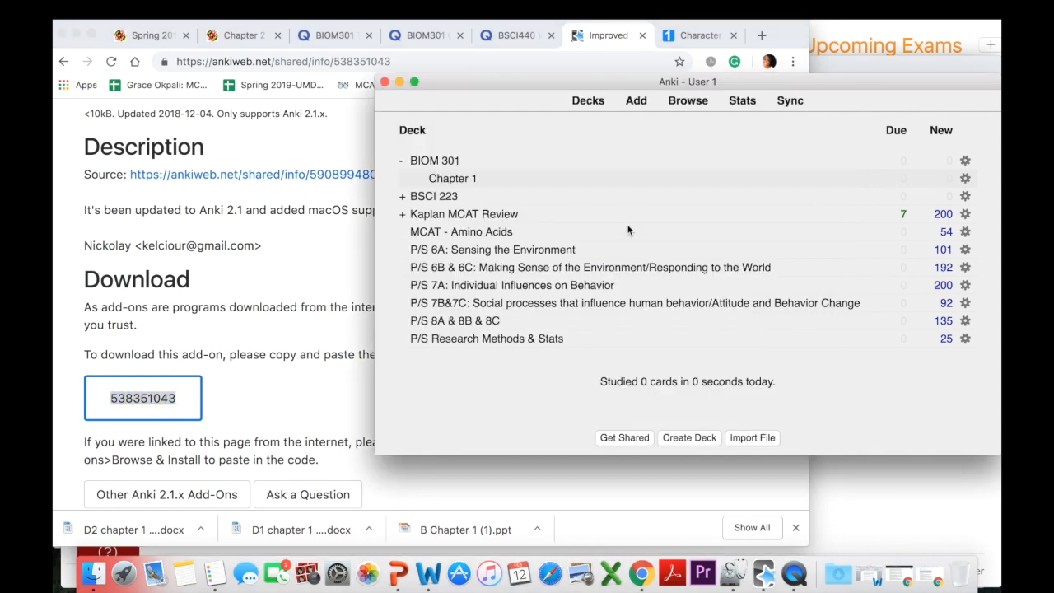
pyautogui.click(200, 11)
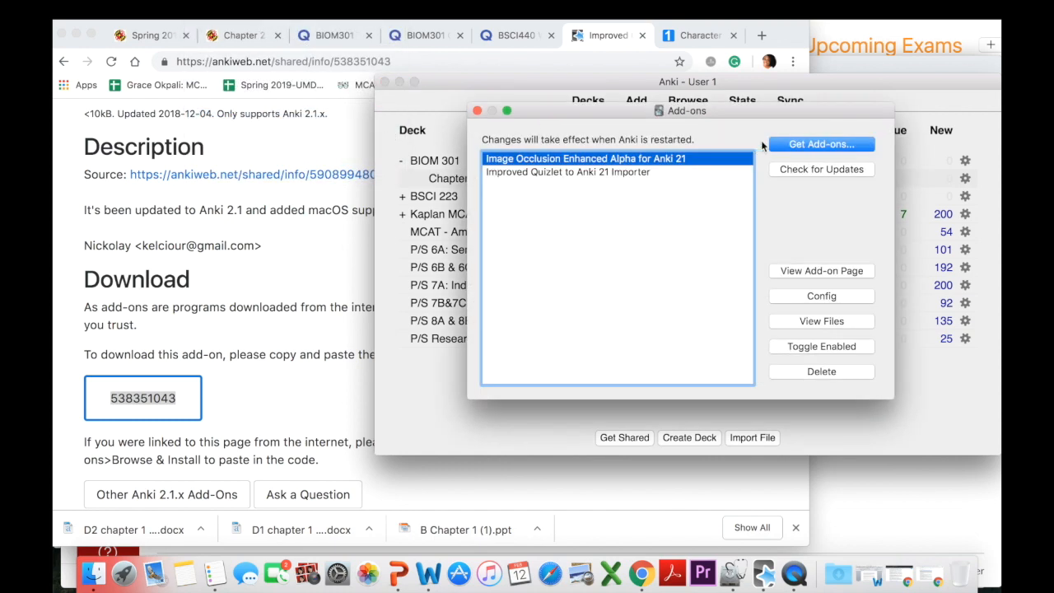
pyautogui.click(609, 173)
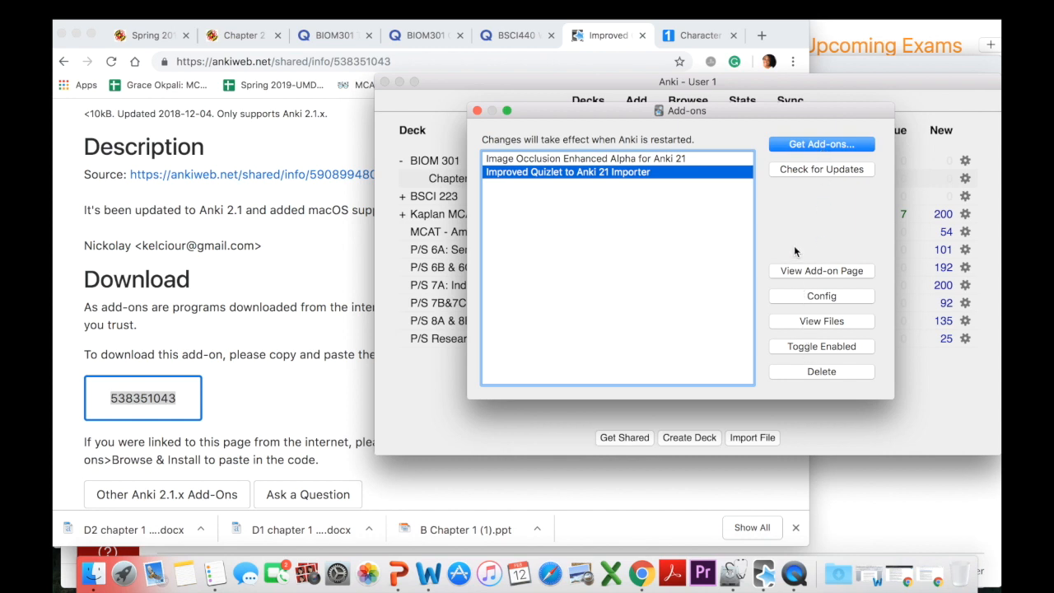
pyautogui.click(793, 147)
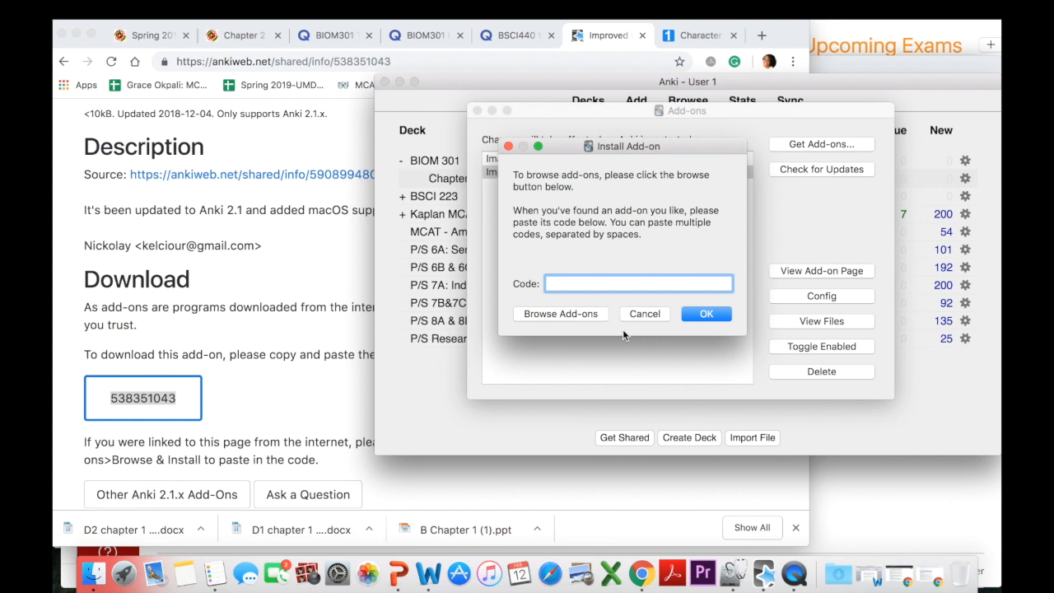
pyautogui.press('super+v')
pyautogui.click(687, 318)
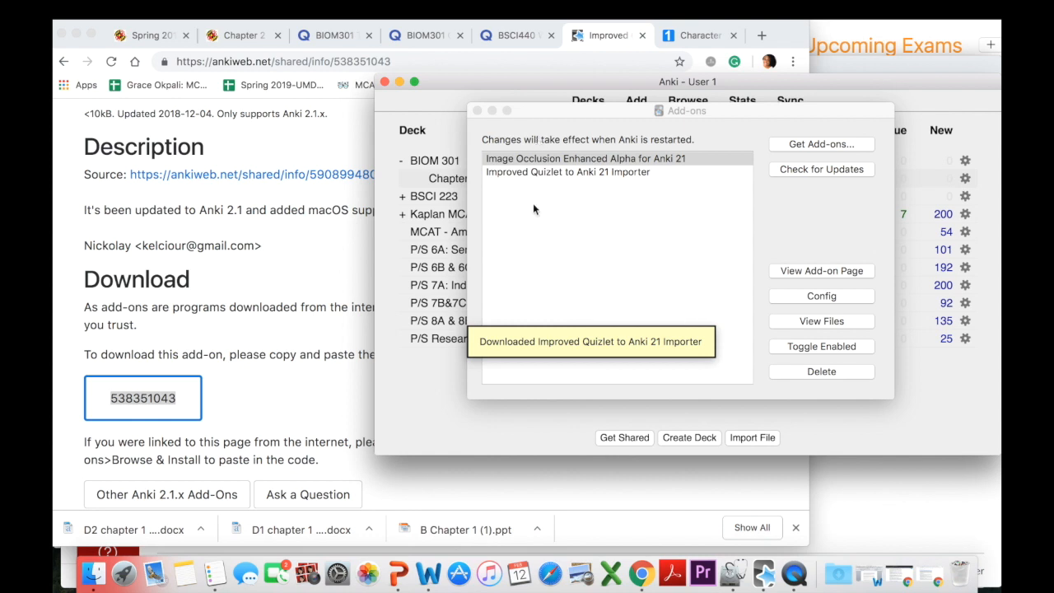
# Close the Add-ons window and restart Anki from Launchpad to load the installed add-on.
pyautogui.click(476, 112)
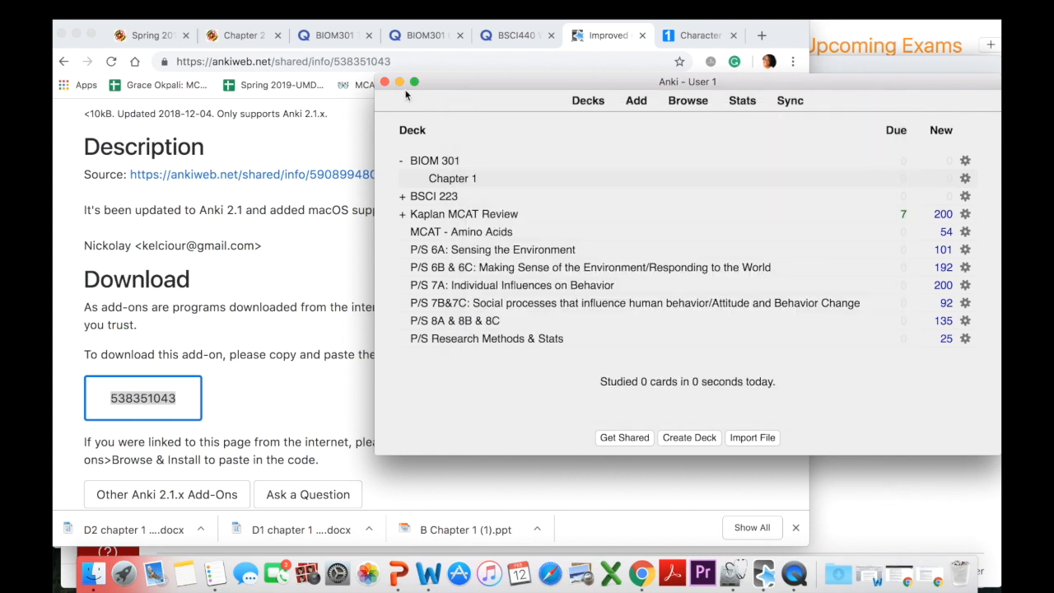
pyautogui.click(384, 82)
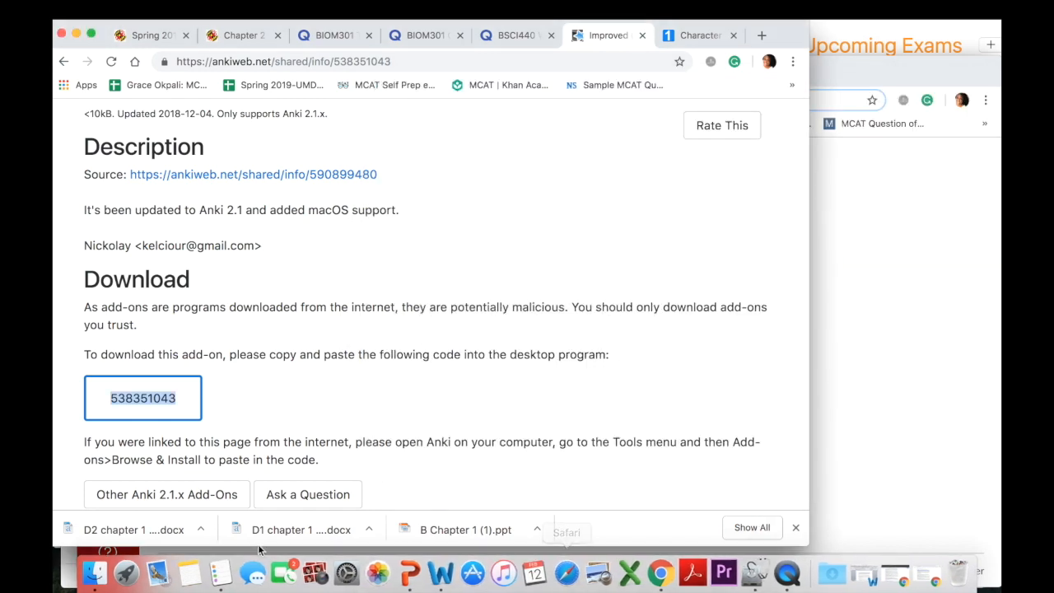
pyautogui.click(137, 585)
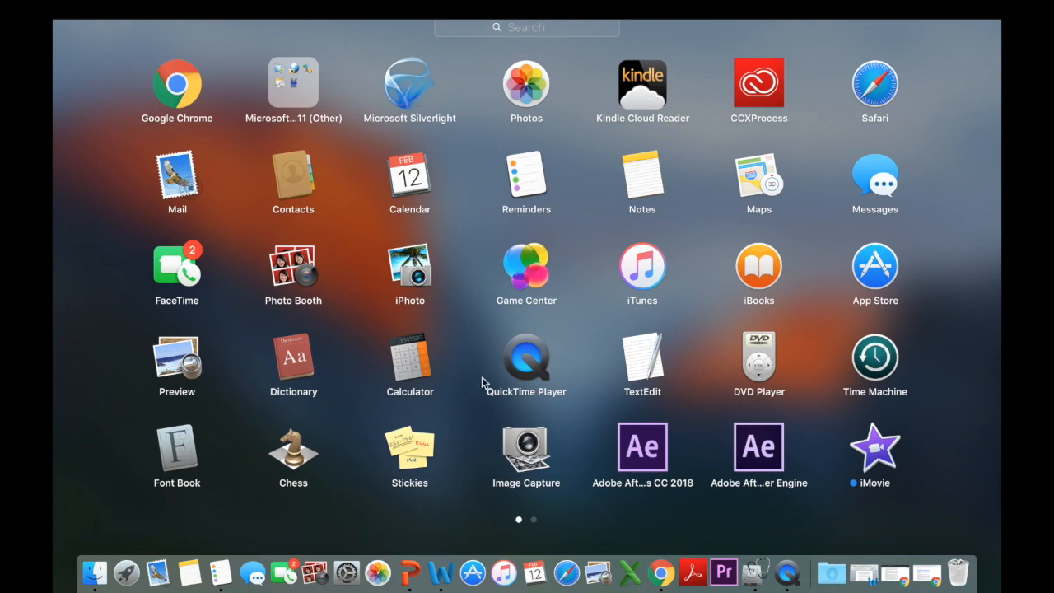
pyautogui.hscroll(3, 684, 362)
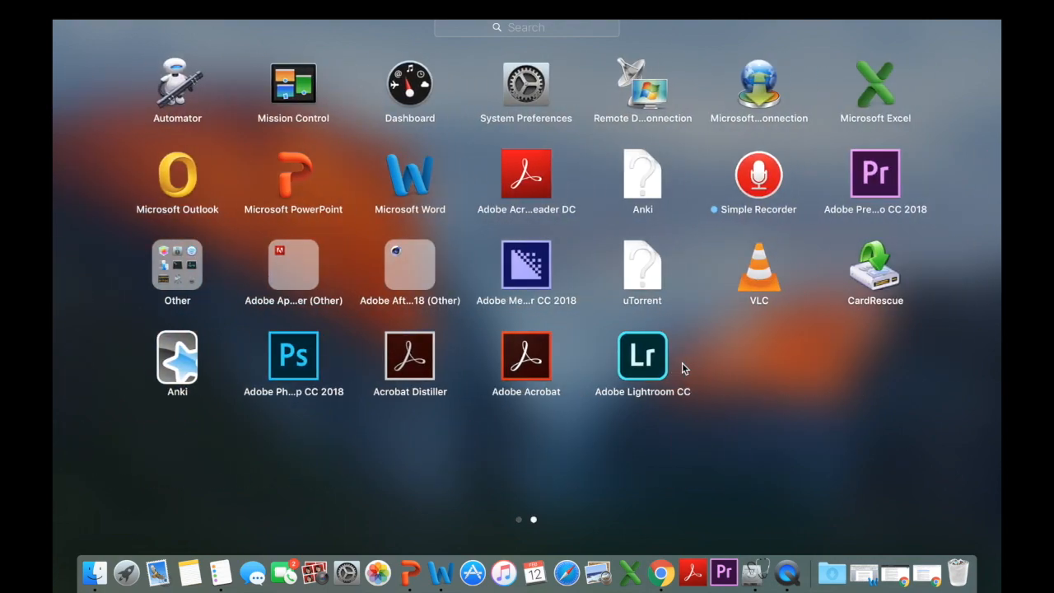
pyautogui.hscroll(-3, 375, 394)
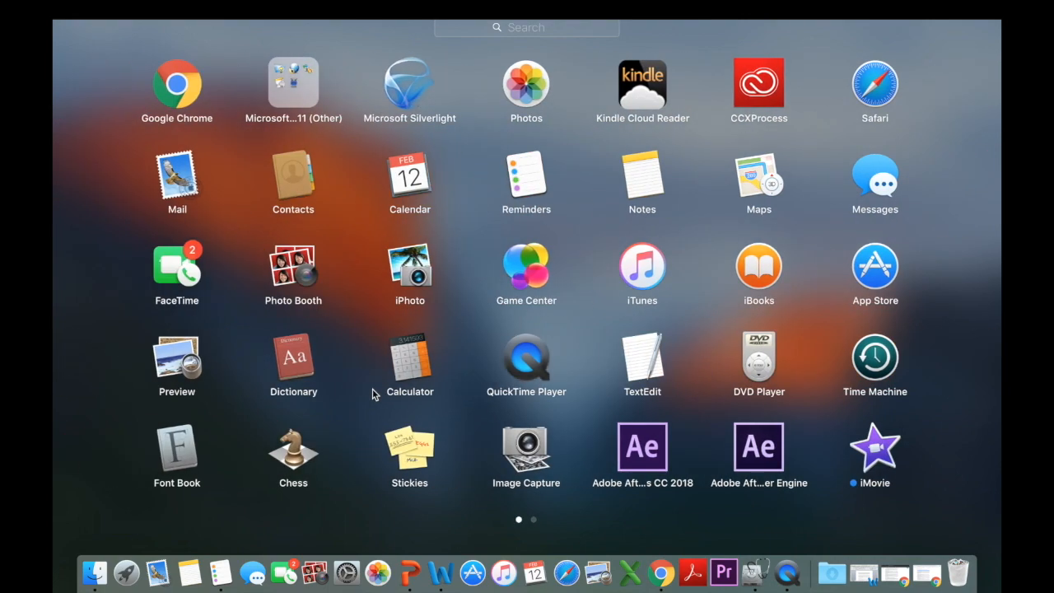
pyautogui.hscroll(3, 375, 394)
pyautogui.click(175, 369)
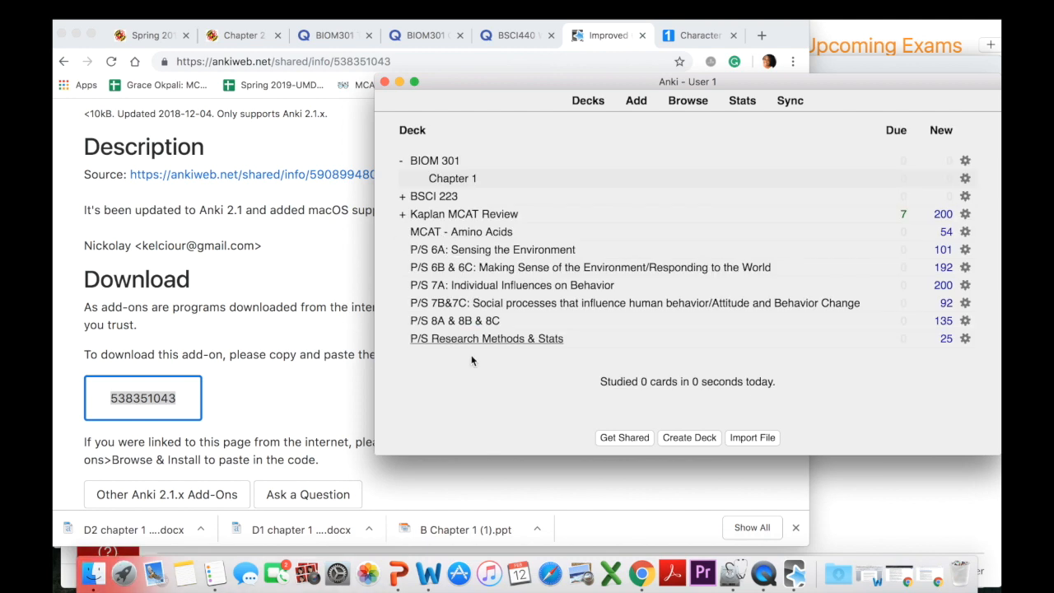
# Open the Import from Quizlet dialog in Anki.
pyautogui.click(208, 20)
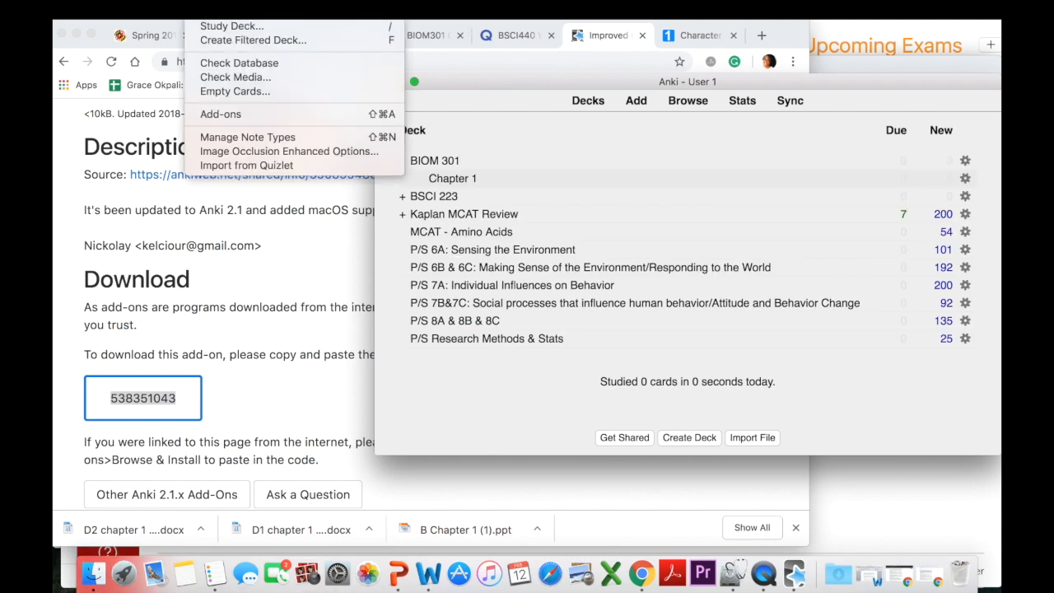
pyautogui.click(256, 167)
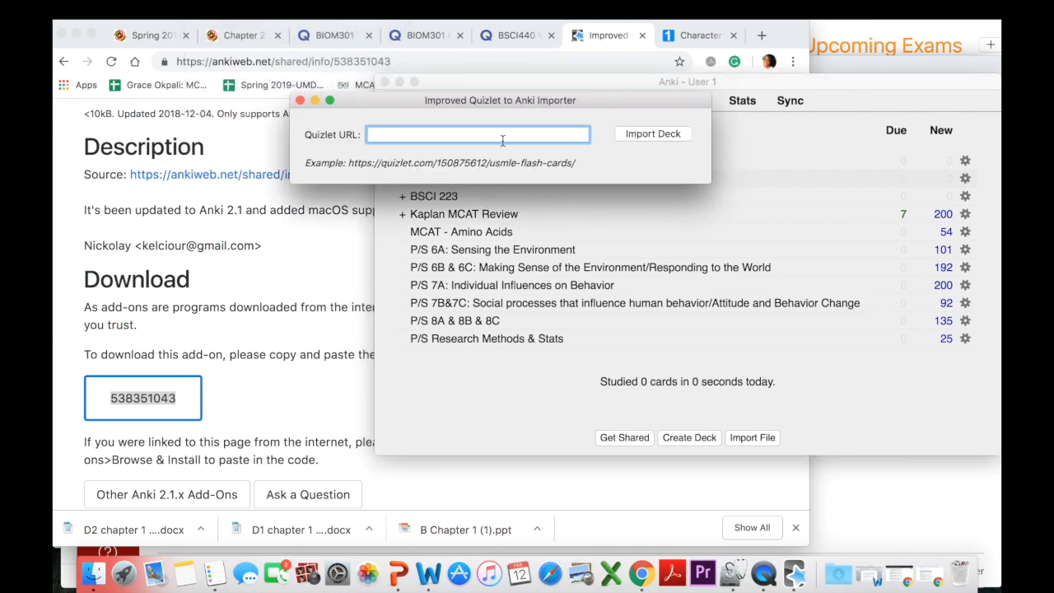
# Switch to Chrome, close the extra BIOM301 Quizlet tab and show the start of the BIOM301 TEST 1 set.
pyautogui.click(293, 243)
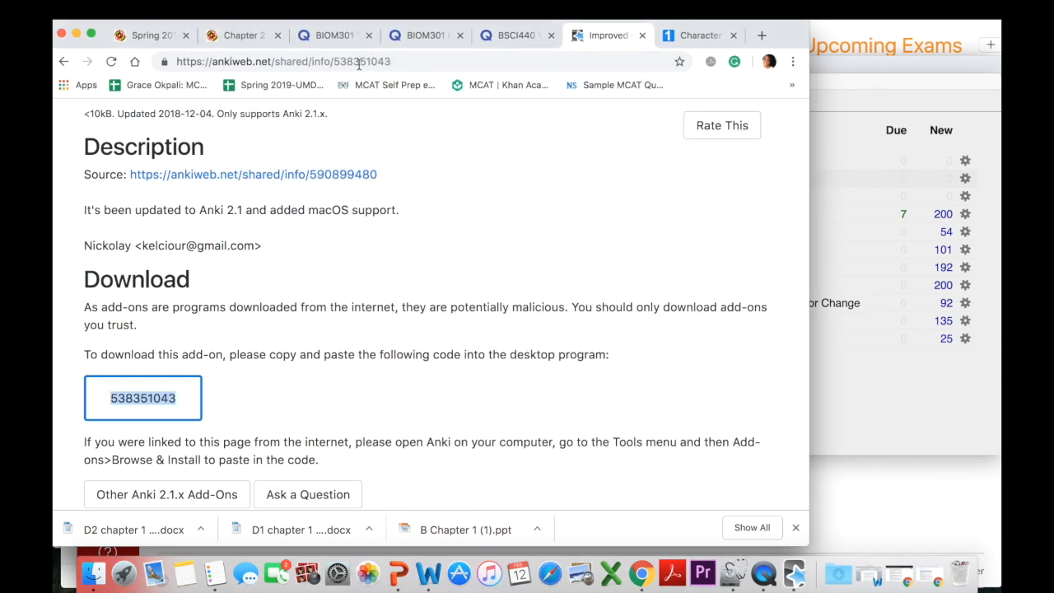
pyautogui.click(439, 37)
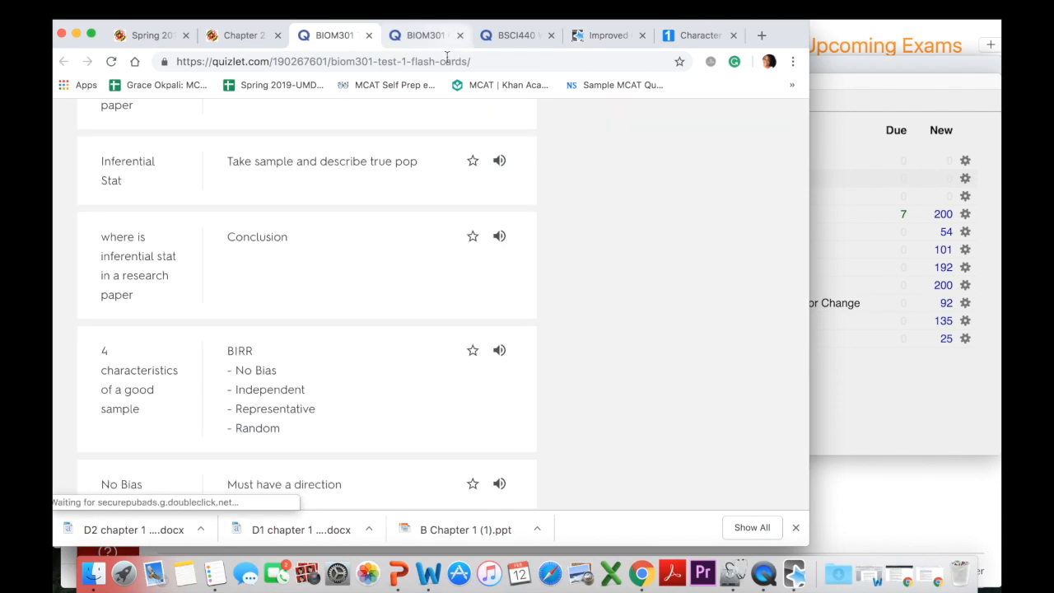
pyautogui.press('super+w')
pyautogui.click(422, 37)
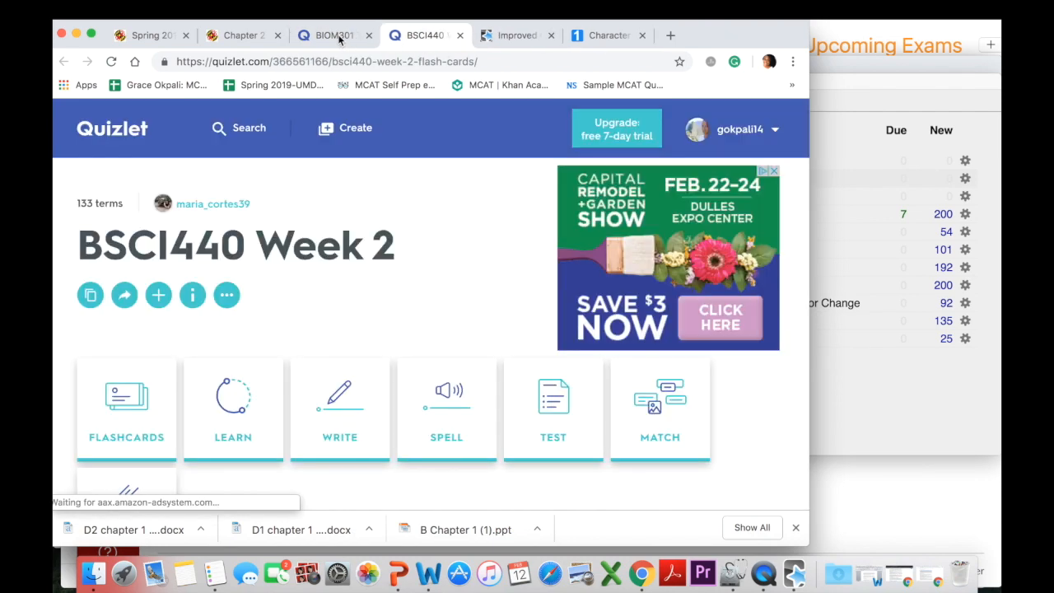
pyautogui.click(338, 37)
pyautogui.scroll(15, 356, 205)
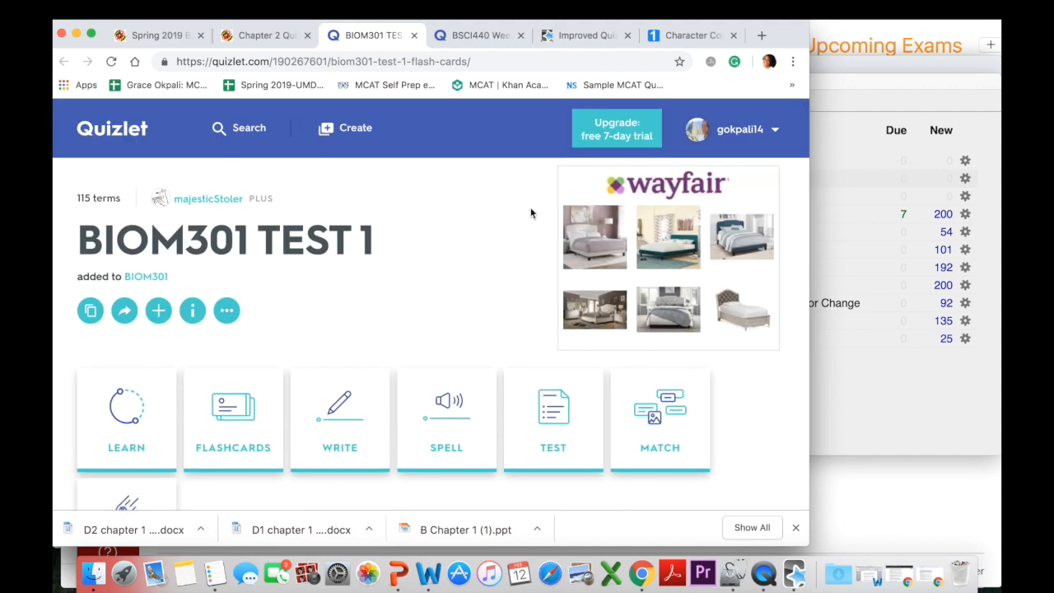
# Open the BIOM301 CH1 set from the BIOM301 class on Quizlet and copy its web address.
pyautogui.click(161, 280)
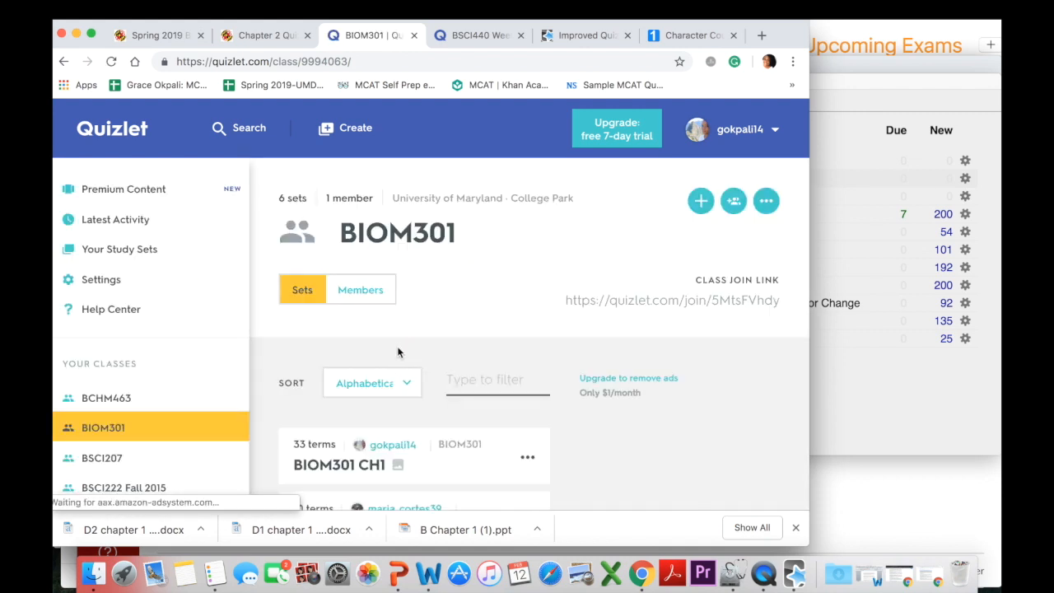
pyautogui.scroll(-3, 397, 350)
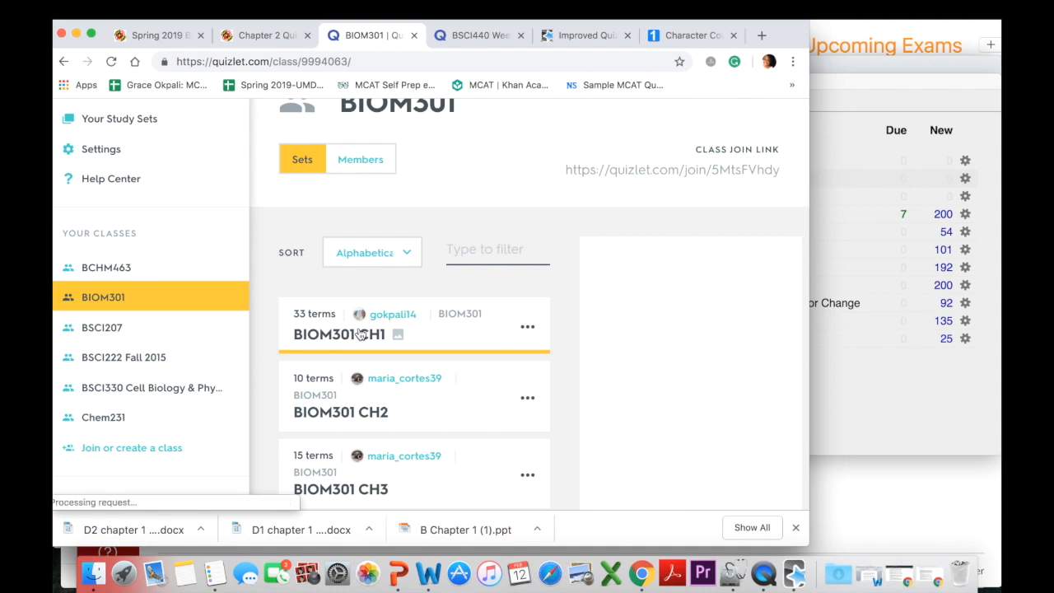
pyautogui.click(361, 333)
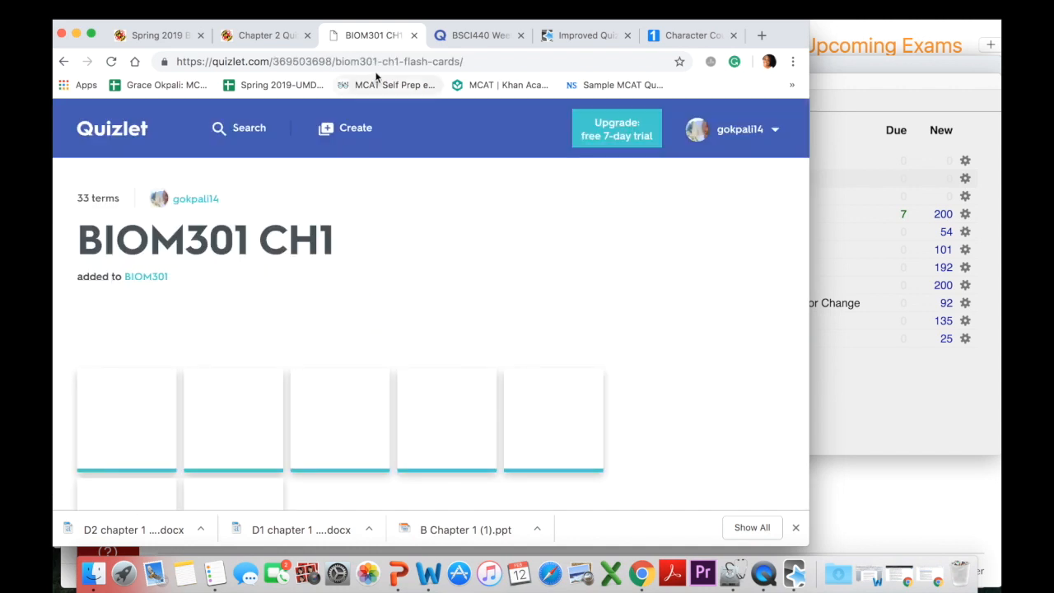
pyautogui.click(388, 61)
pyautogui.press('super+c')
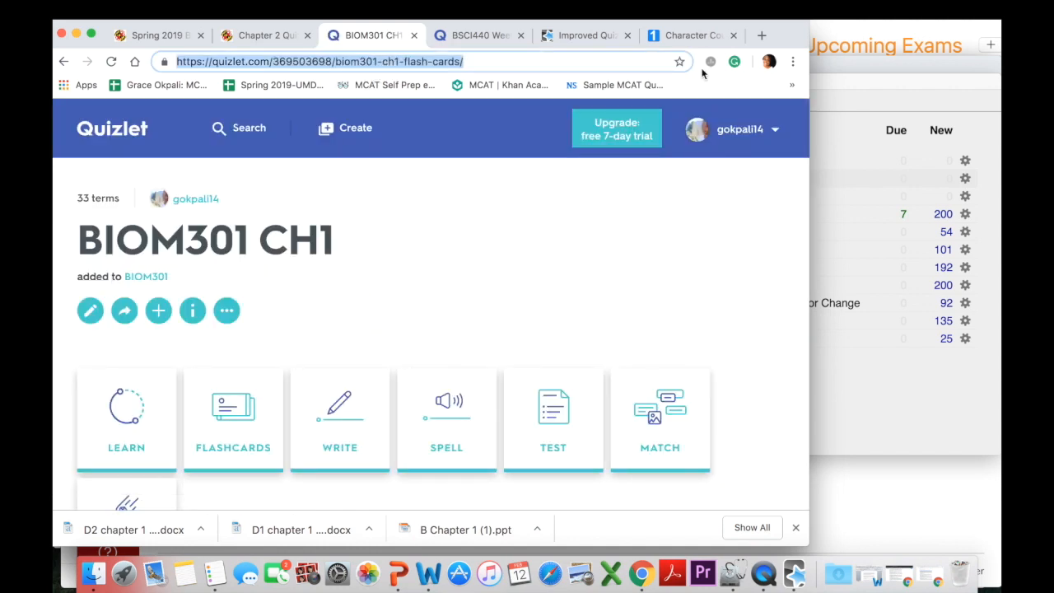
# Switch to Anki and import the BIOM301 CH1 set from Quizlet using the copied address.
pyautogui.click(868, 176)
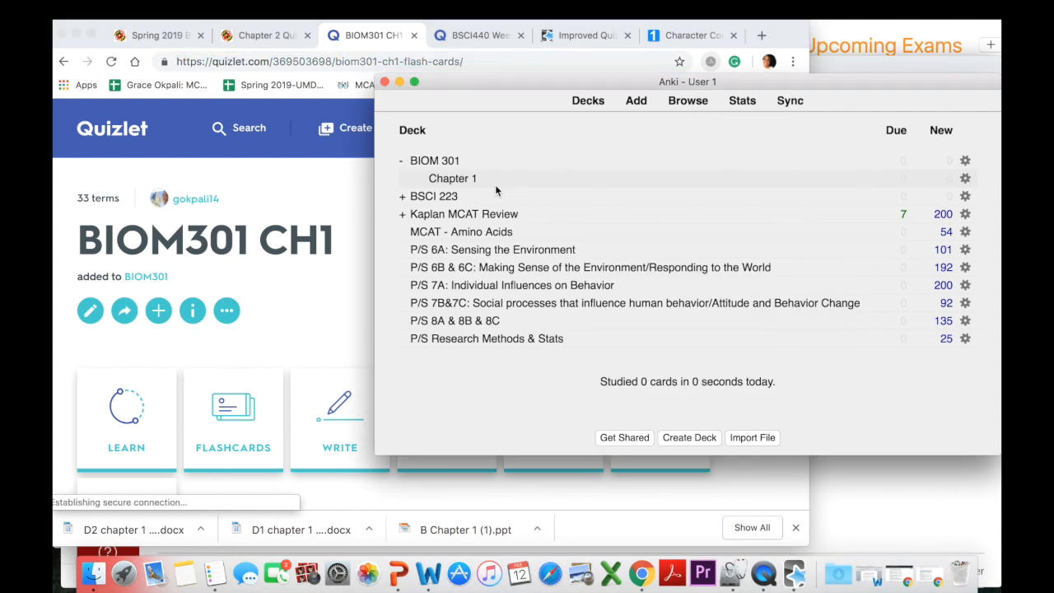
pyautogui.click(471, 179)
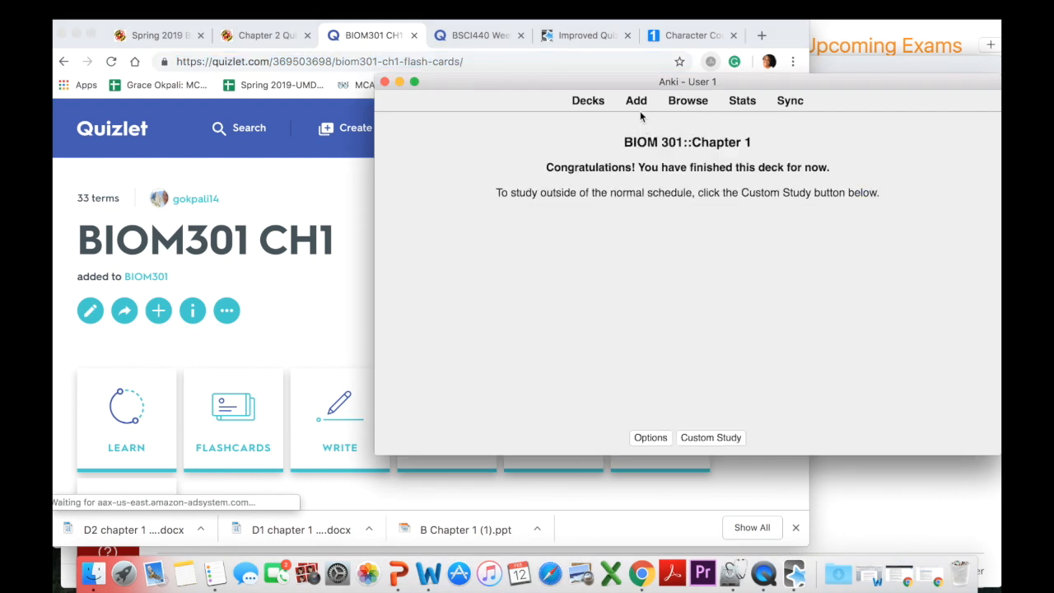
pyautogui.click(198, 4)
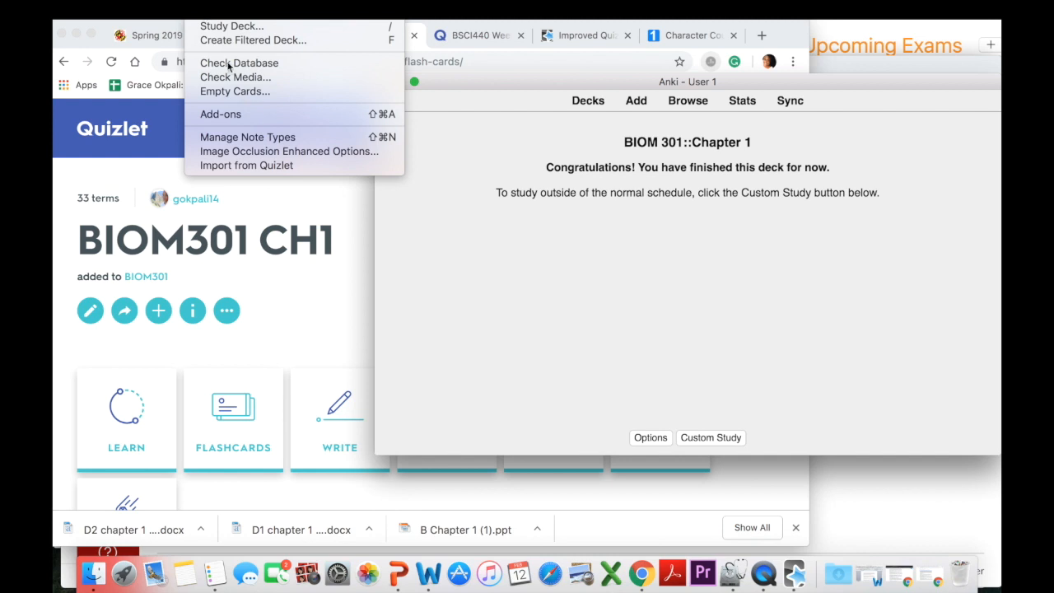
pyautogui.click(269, 164)
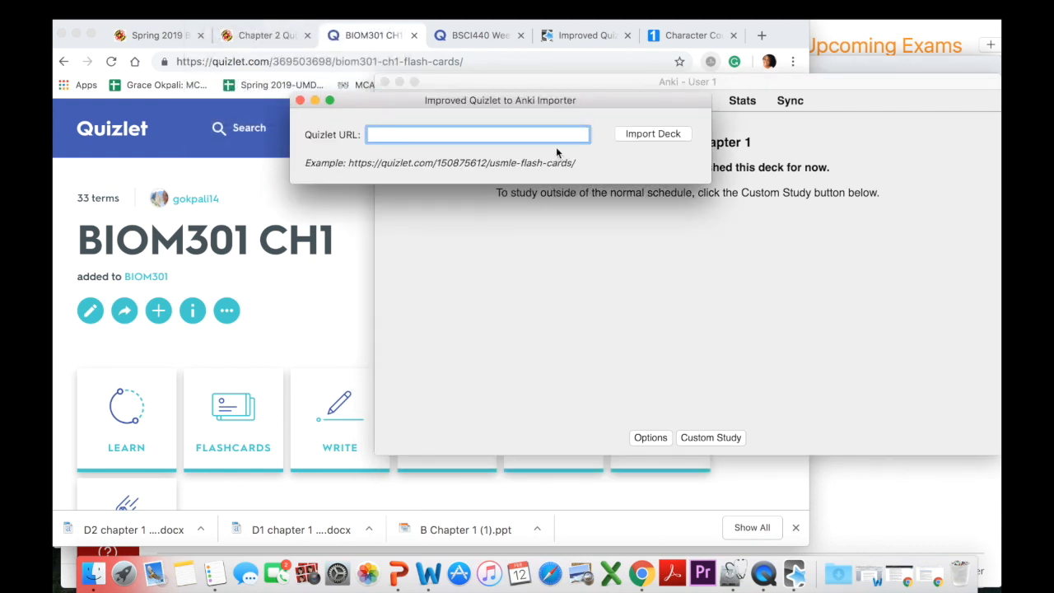
pyautogui.press('super+v')
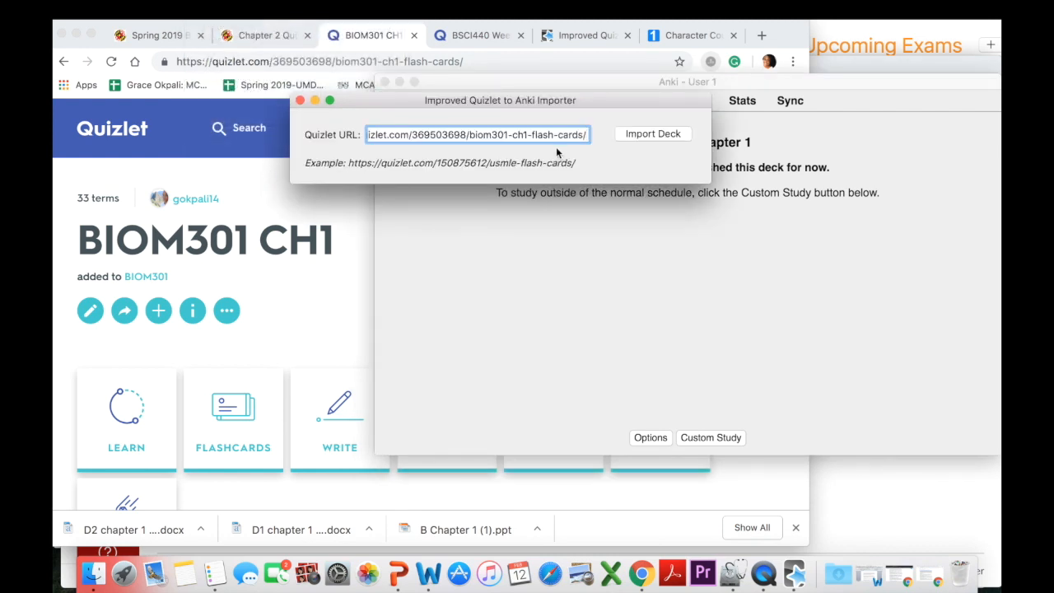
pyautogui.click(627, 137)
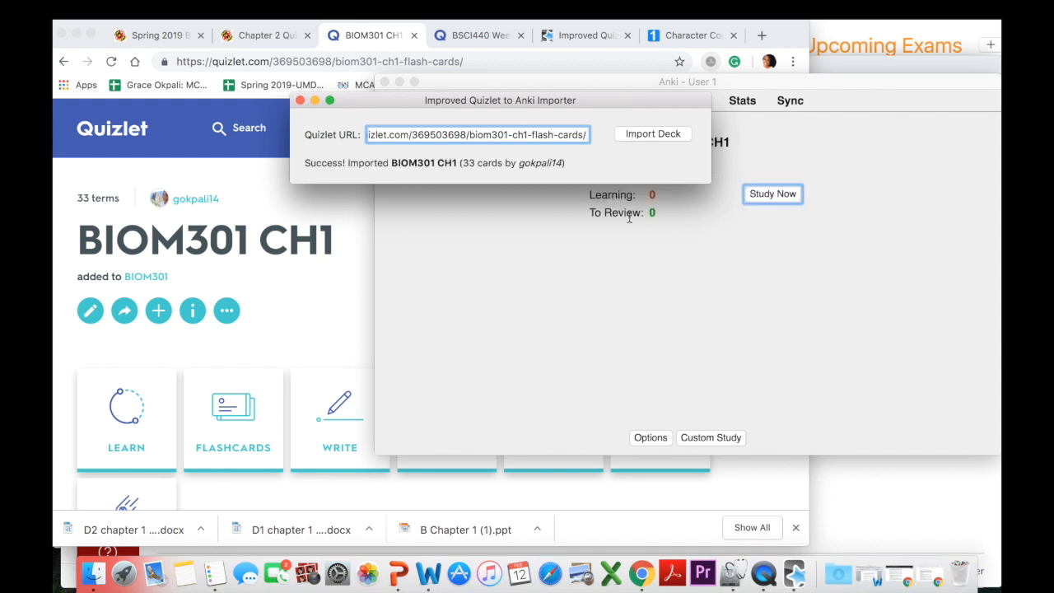
# In the deck list, nest the BIOM301 CH1 deck under BIOM 301 and delete the Chapter 1 subdeck.
pyautogui.click(693, 290)
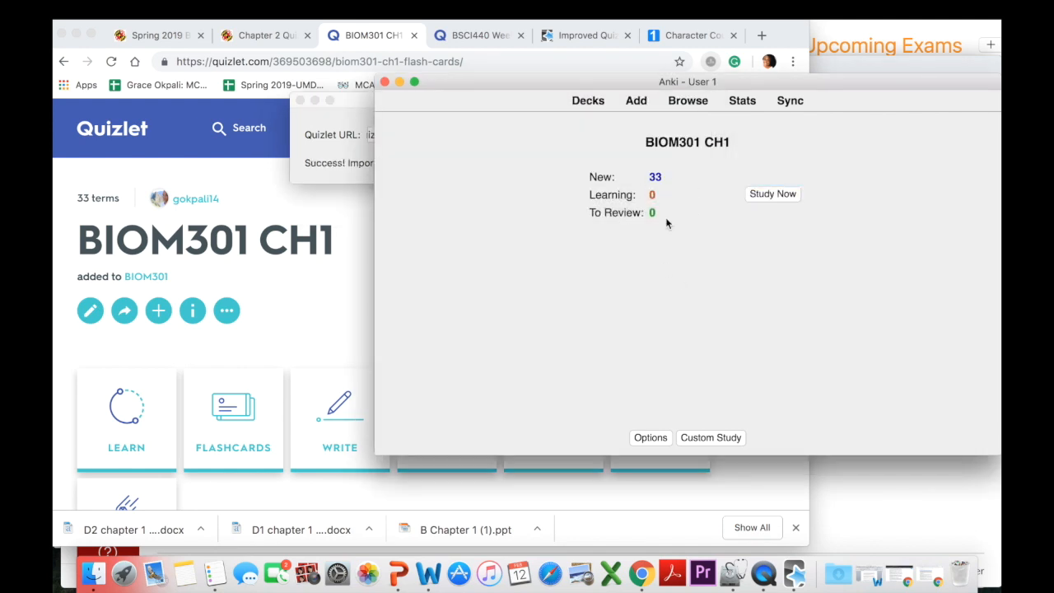
pyautogui.click(588, 105)
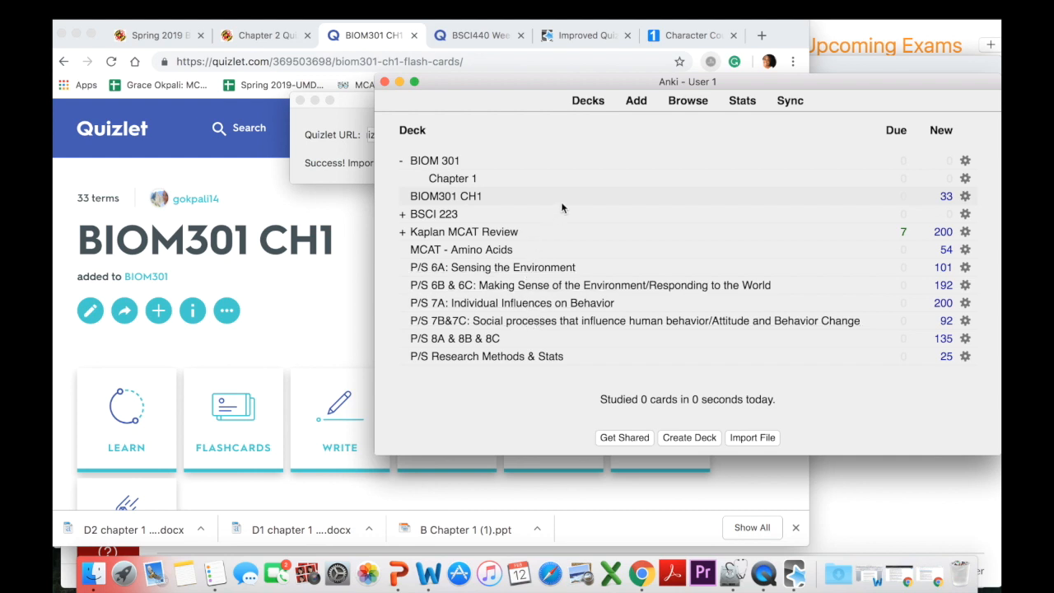
pyautogui.moveTo(573, 188); pyautogui.dragTo(580, 159)
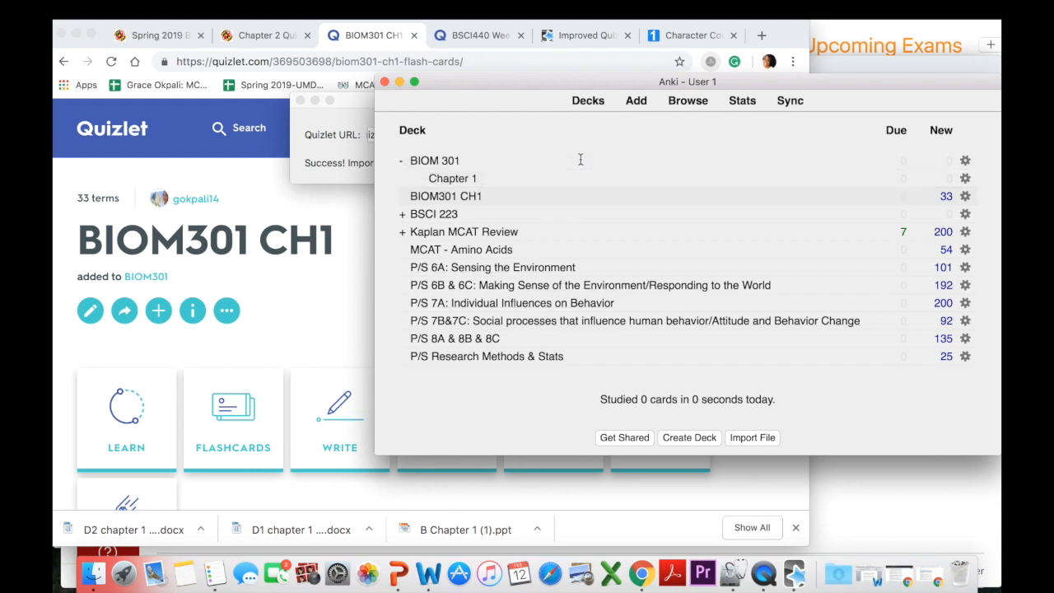
pyautogui.click(964, 202)
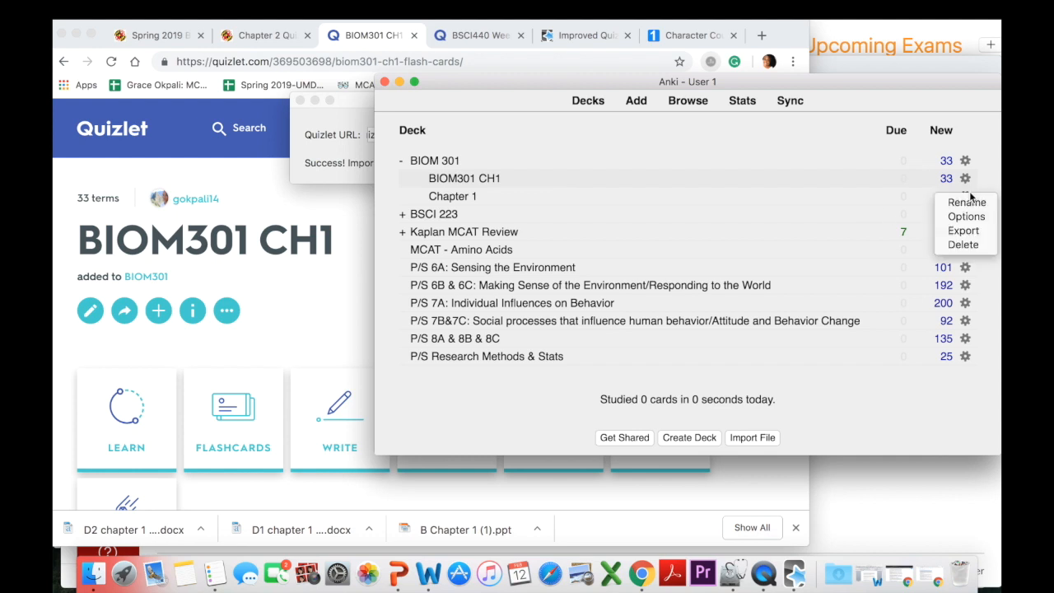
pyautogui.click(963, 245)
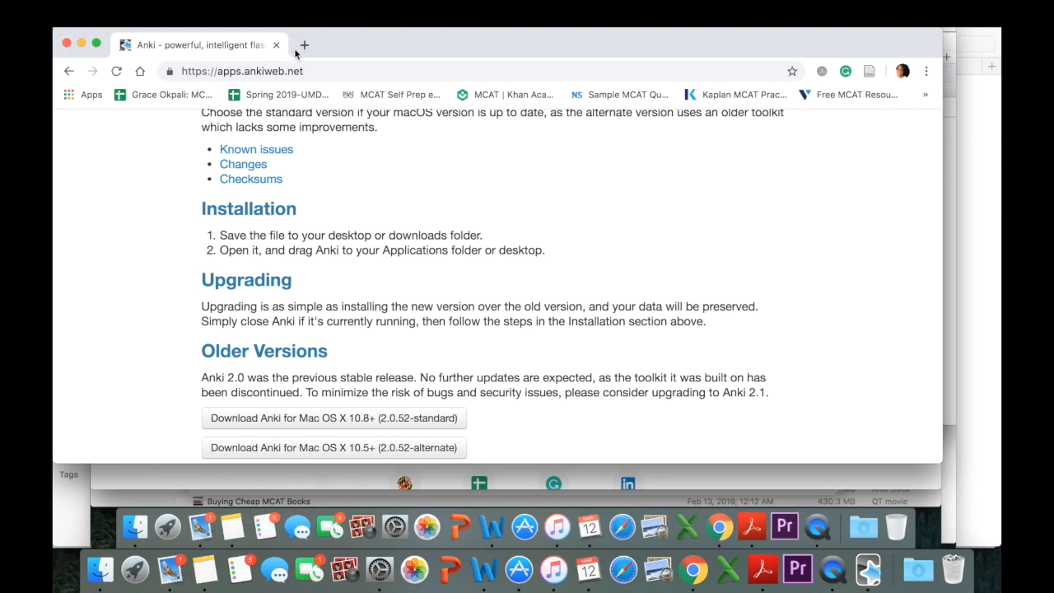
# In a new Chrome tab, search Google for "anki image occlusion" and open the Image Occlusion Enhanced page on AnkiWeb.
pyautogui.click(304, 44)
pyautogui.write('anki')
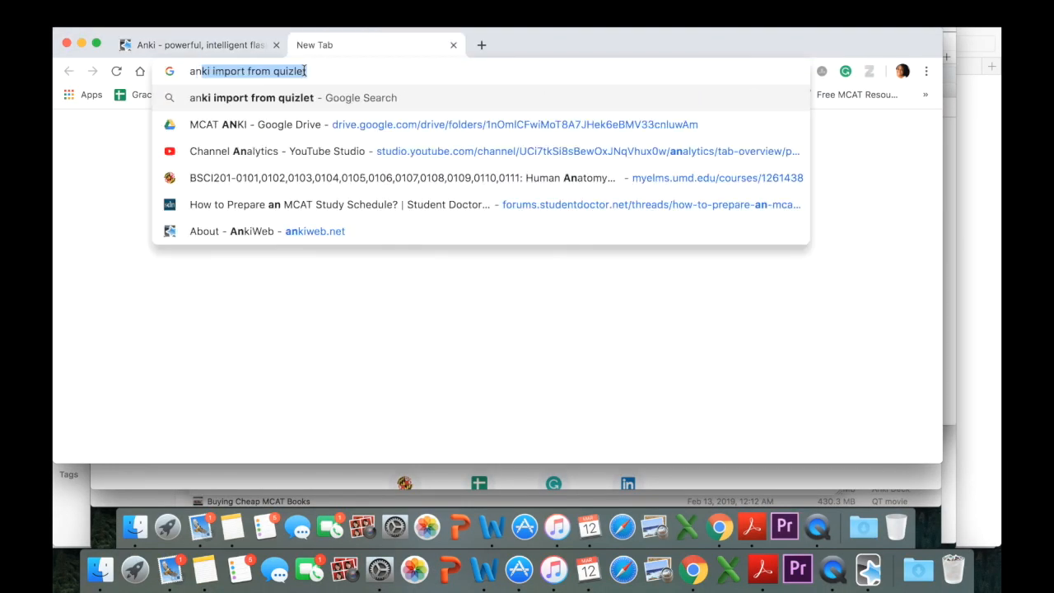
pyautogui.write(' imag')
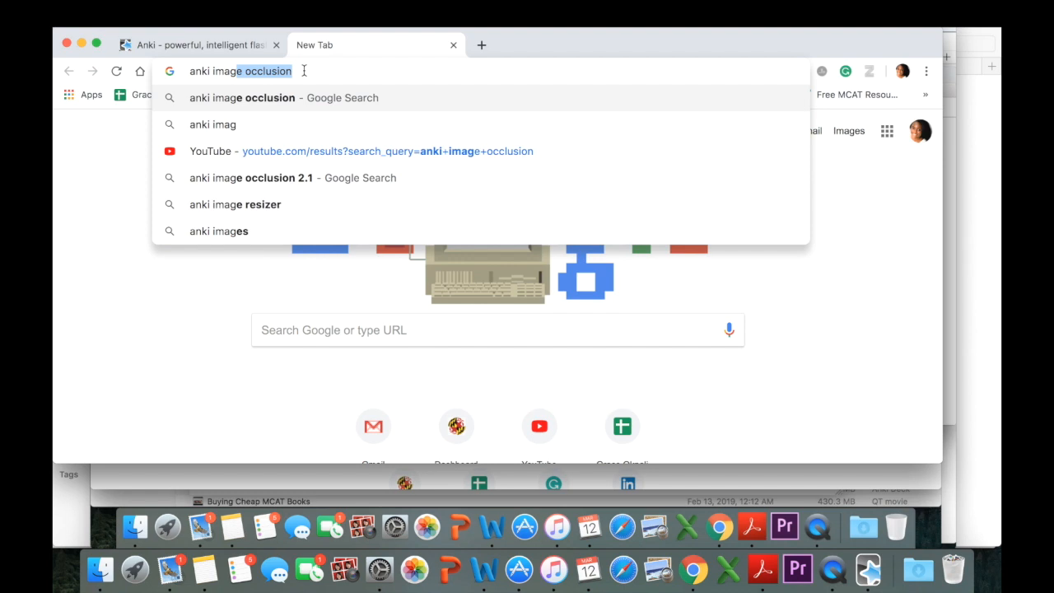
pyautogui.press('Return')
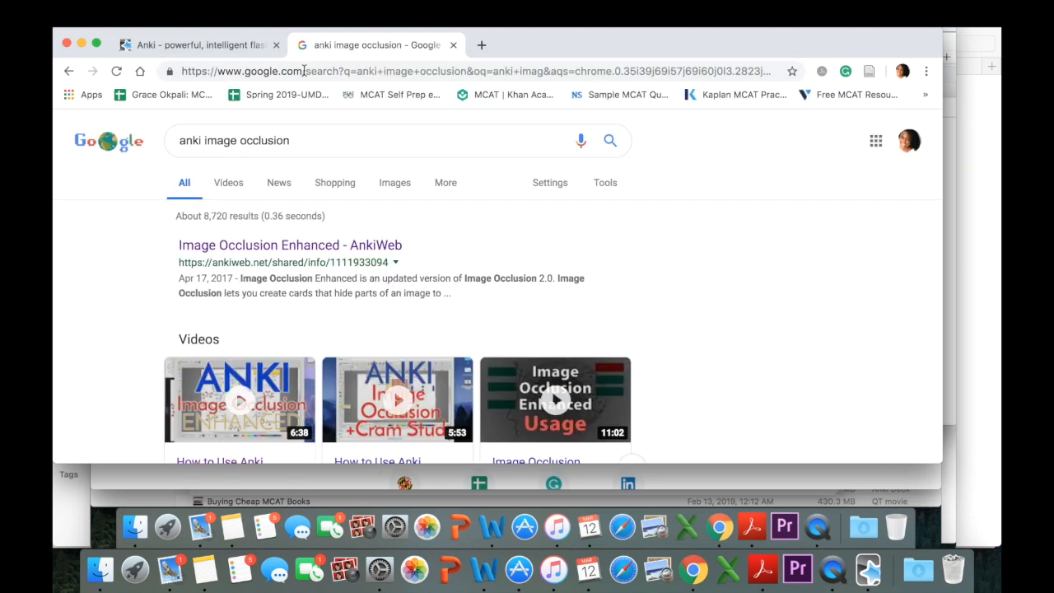
pyautogui.scroll(-1, 310, 256)
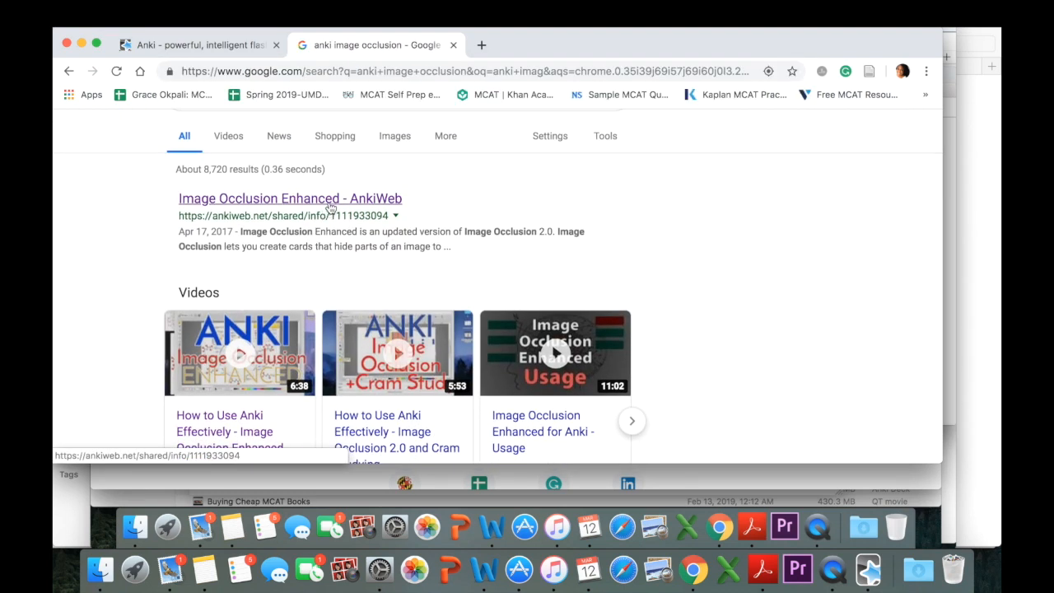
pyautogui.click(330, 206)
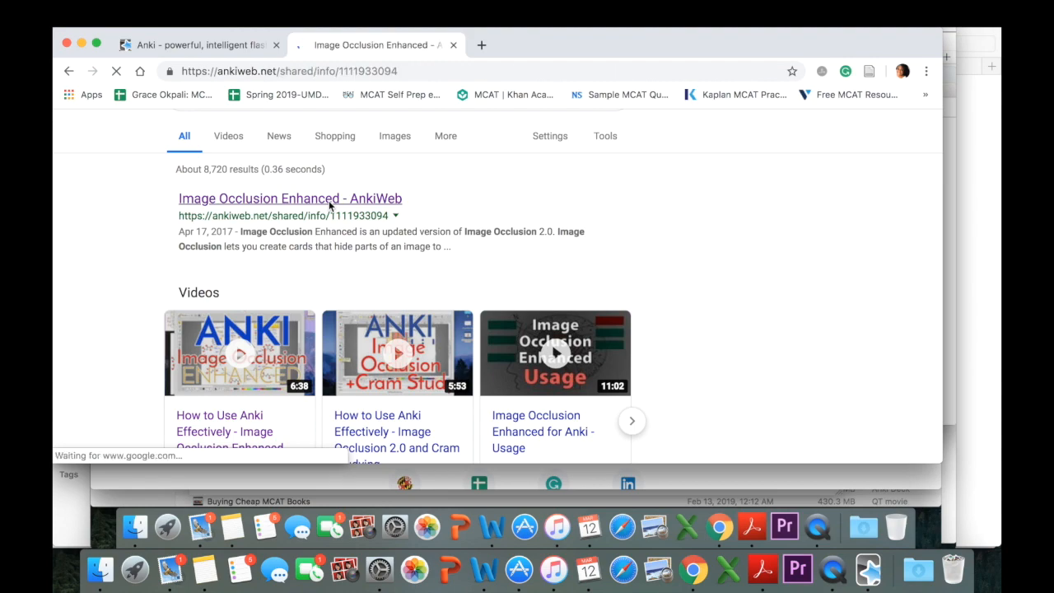
pyautogui.scroll(-4, 328, 206)
pyautogui.scroll(3, 328, 205)
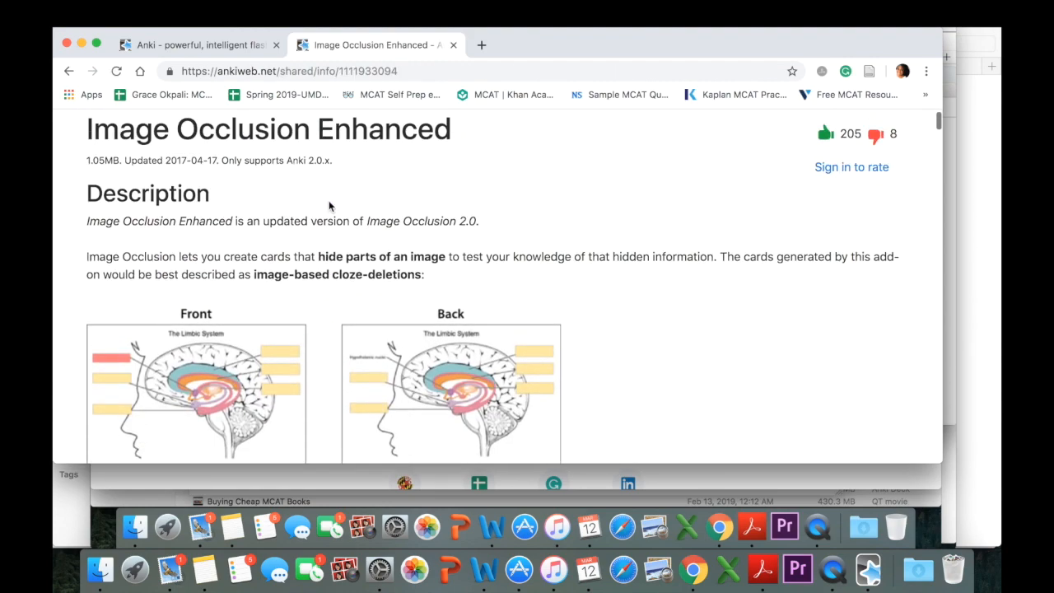
pyautogui.scroll(-10, 328, 204)
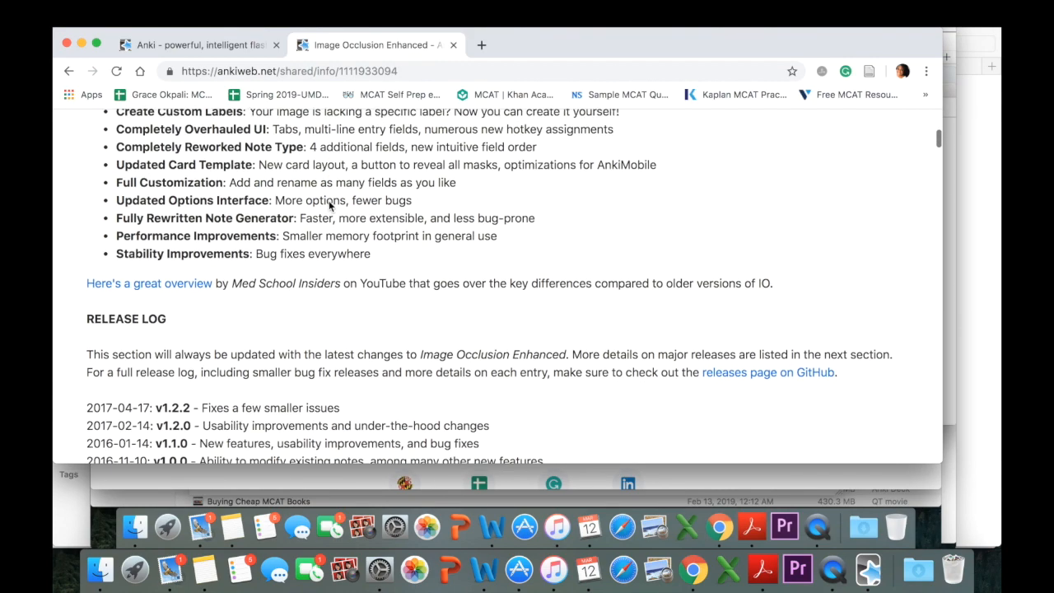
pyautogui.scroll(3, 330, 201)
pyautogui.scroll(-6, 329, 204)
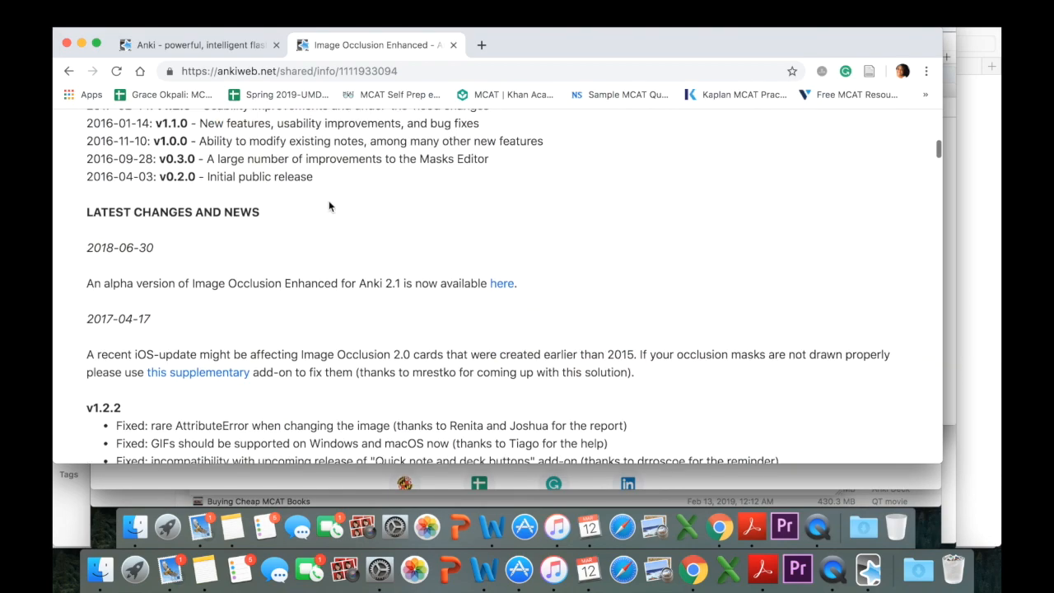
pyautogui.scroll(-8, 329, 205)
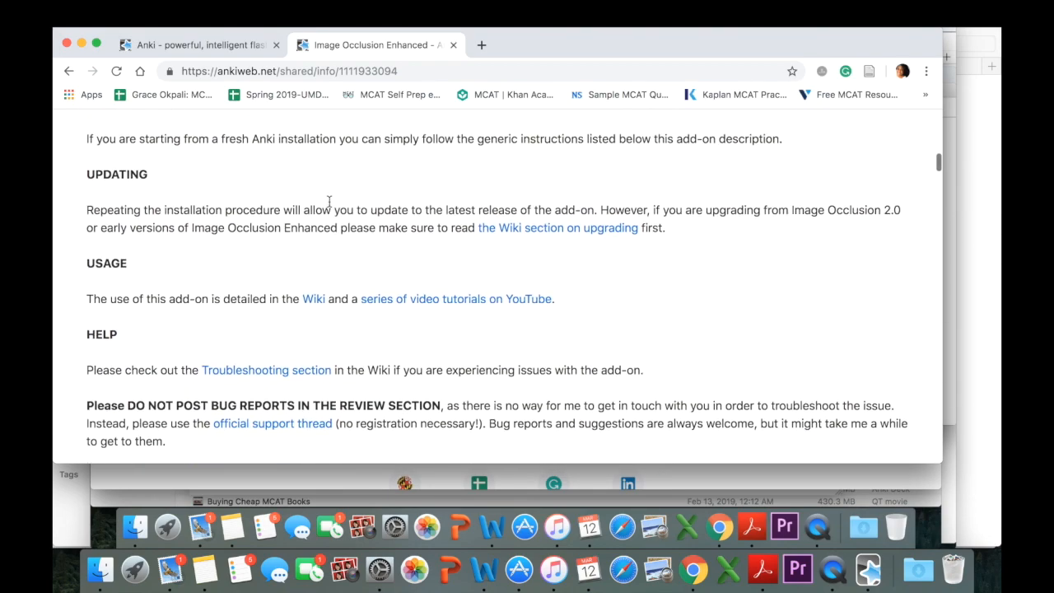
pyautogui.scroll(-10, 329, 202)
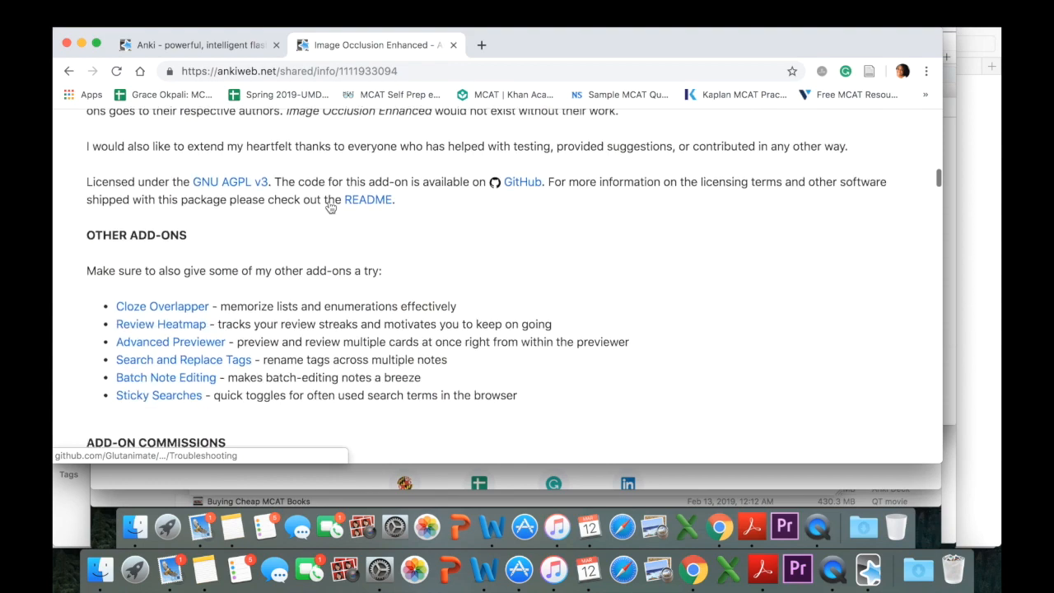
pyautogui.scroll(-10, 328, 202)
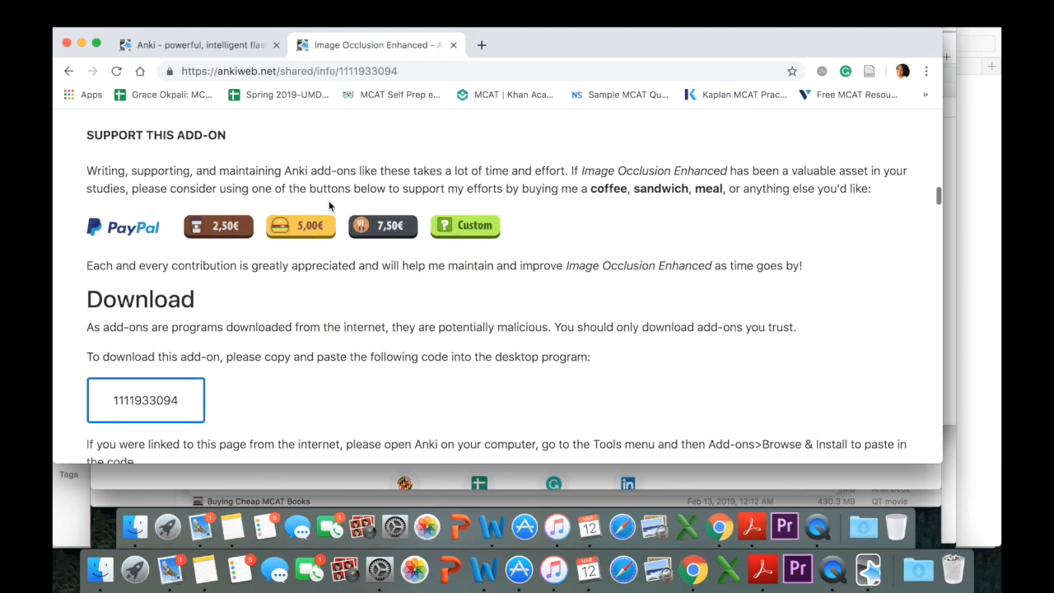
pyautogui.scroll(1, 328, 206)
pyautogui.moveTo(113, 217); pyautogui.dragTo(183, 225)
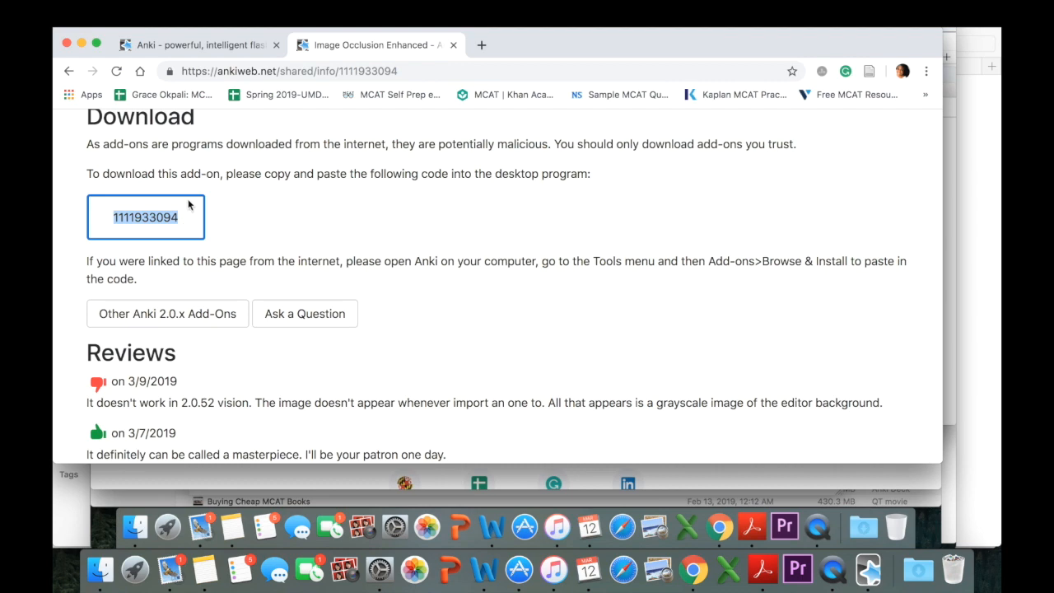
pyautogui.scroll(-2, 530, 310)
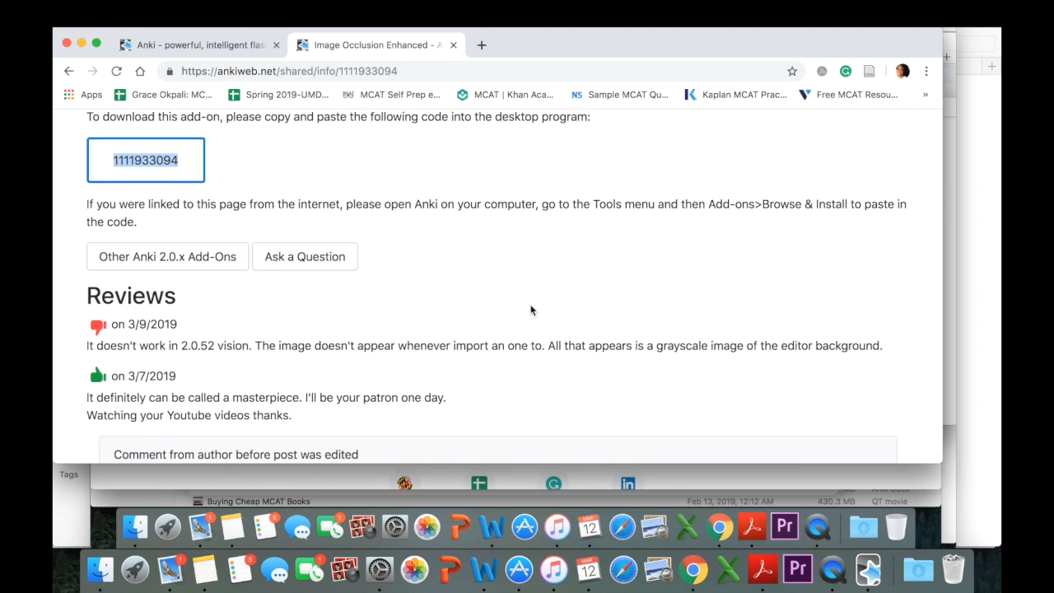
pyautogui.click(868, 568)
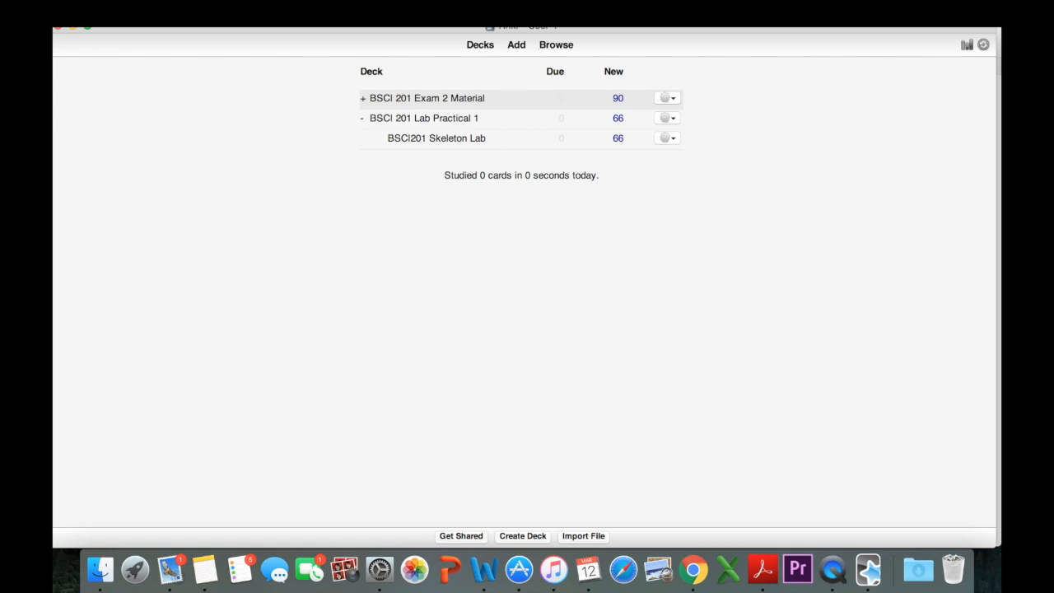
pyautogui.click(135, 10)
pyautogui.moveTo(200, 10)
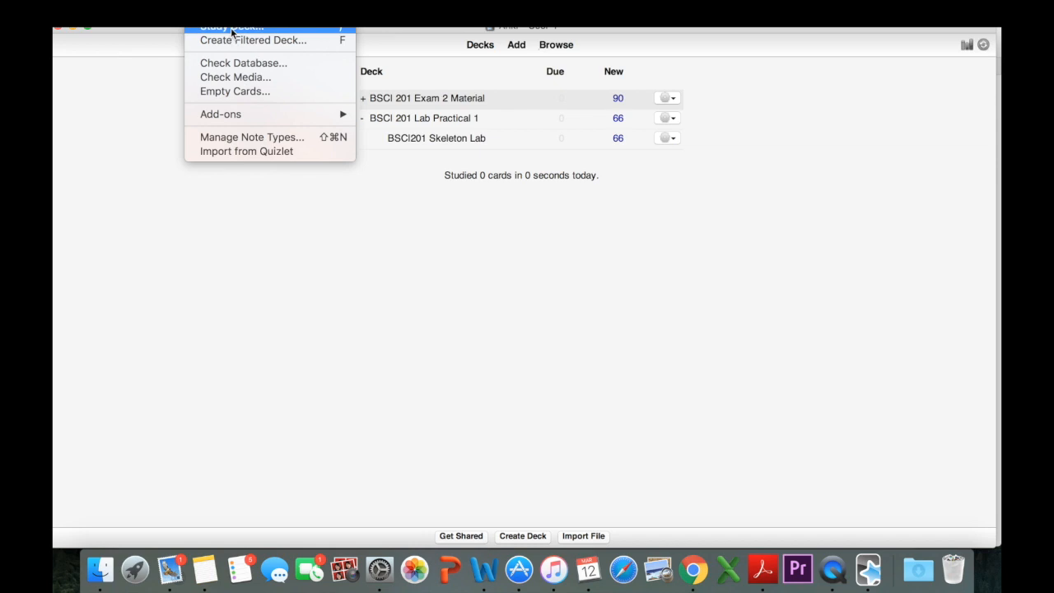
pyautogui.moveTo(243, 111)
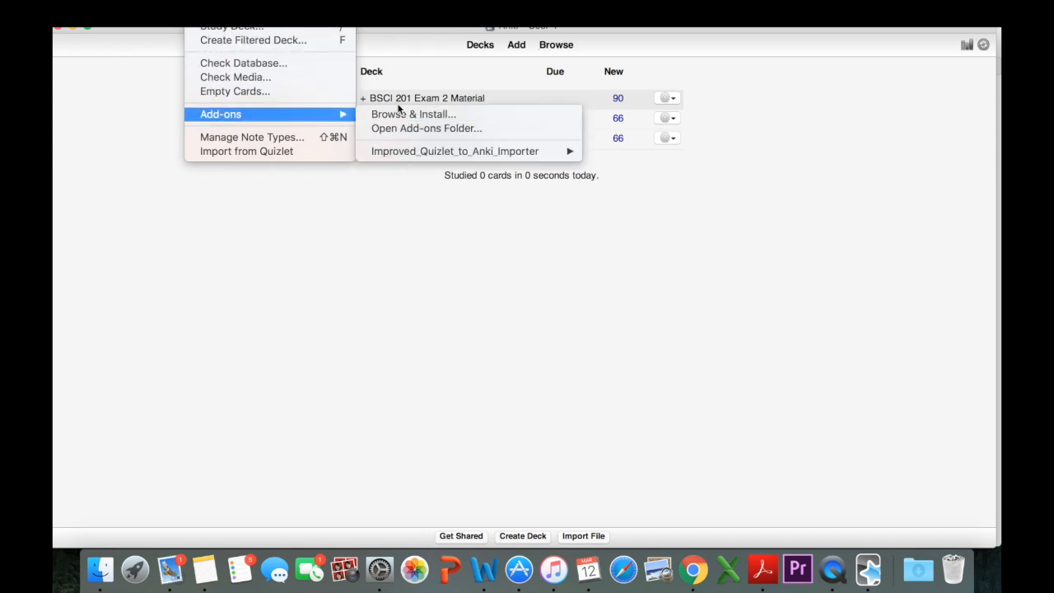
pyautogui.click(395, 129)
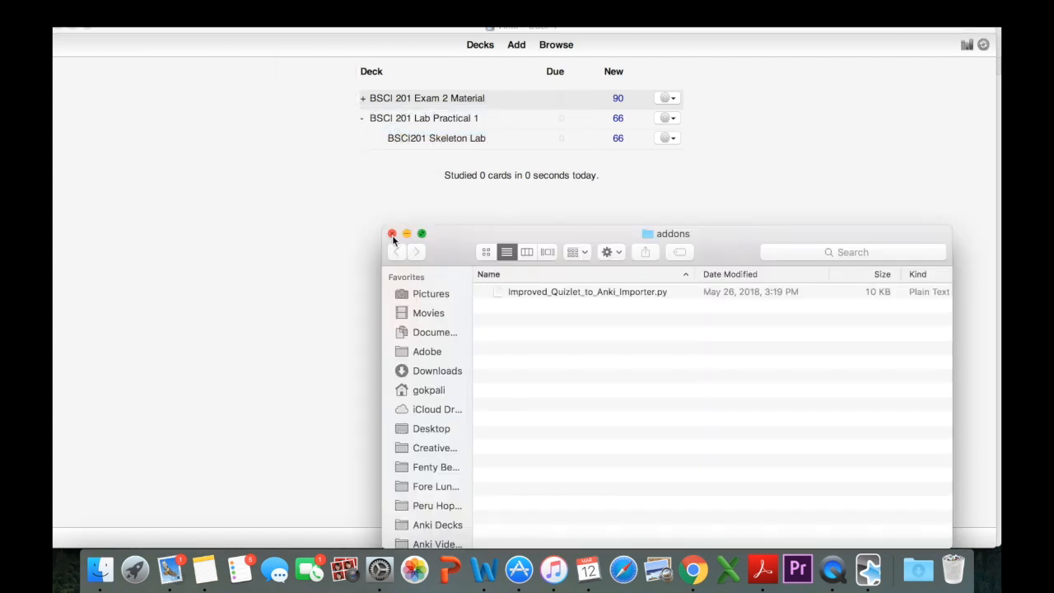
pyautogui.click(392, 234)
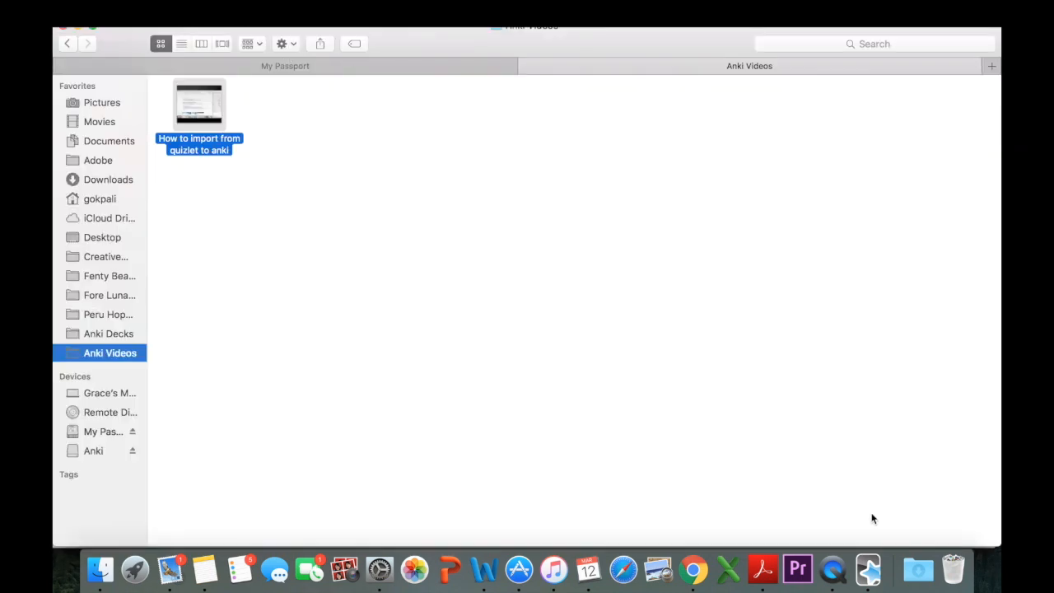
pyautogui.click(867, 568)
pyautogui.click(203, 8)
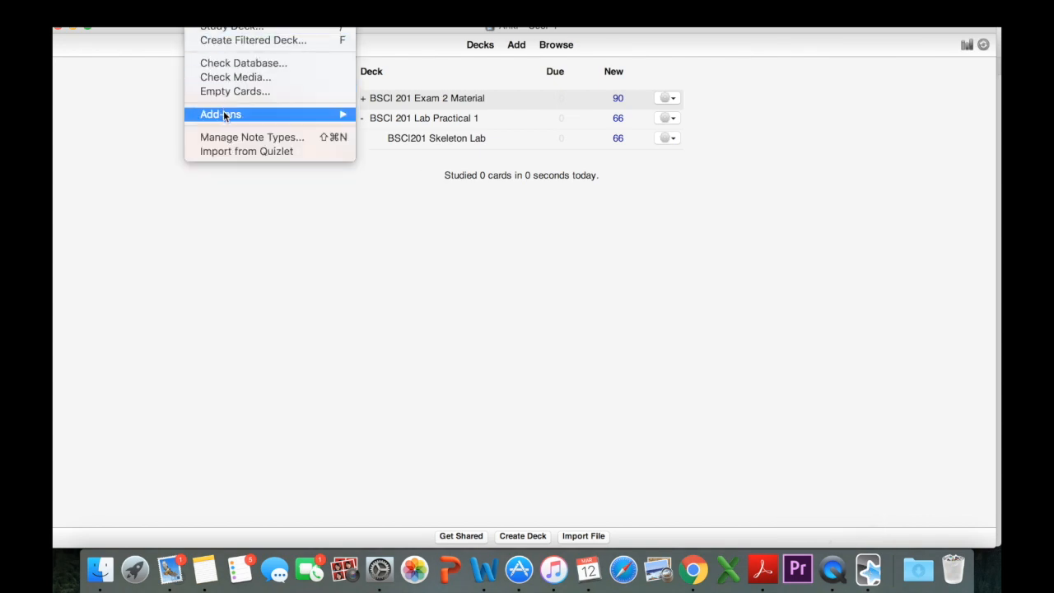
pyautogui.moveTo(223, 112)
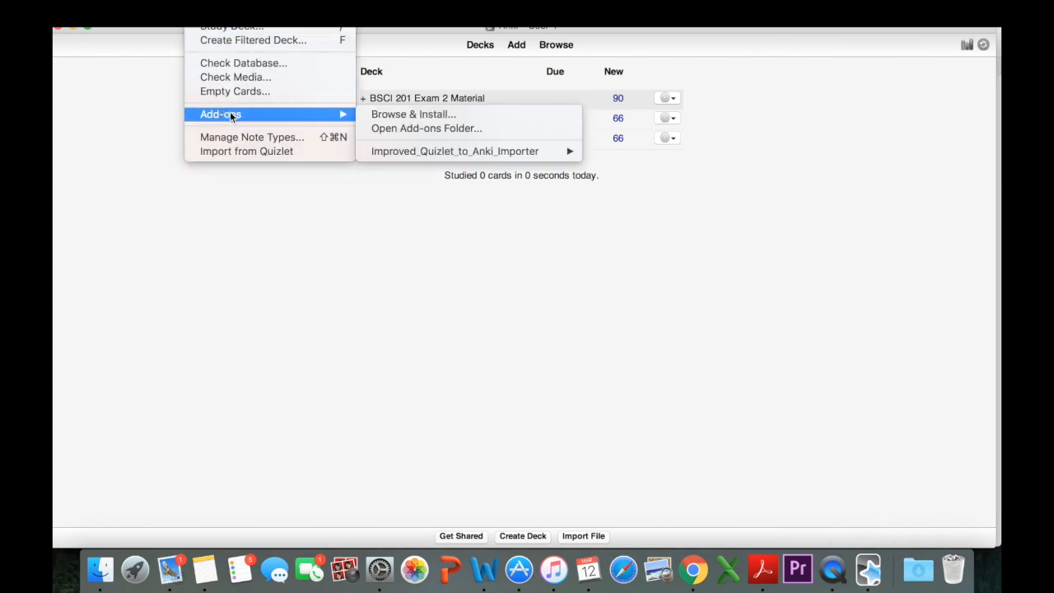
pyautogui.click(443, 115)
pyautogui.press('super+v')
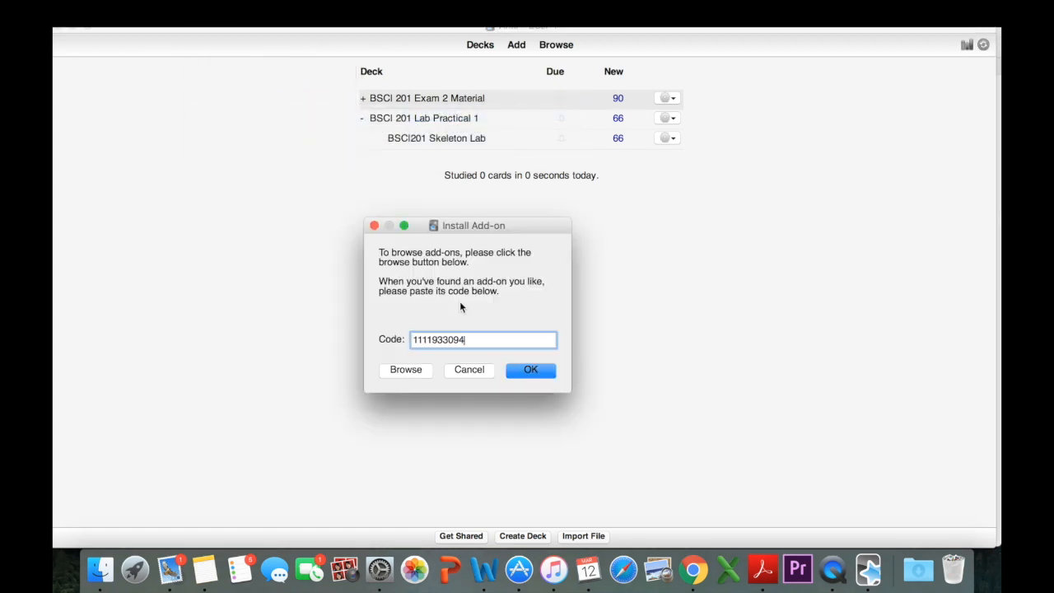
pyautogui.click(528, 372)
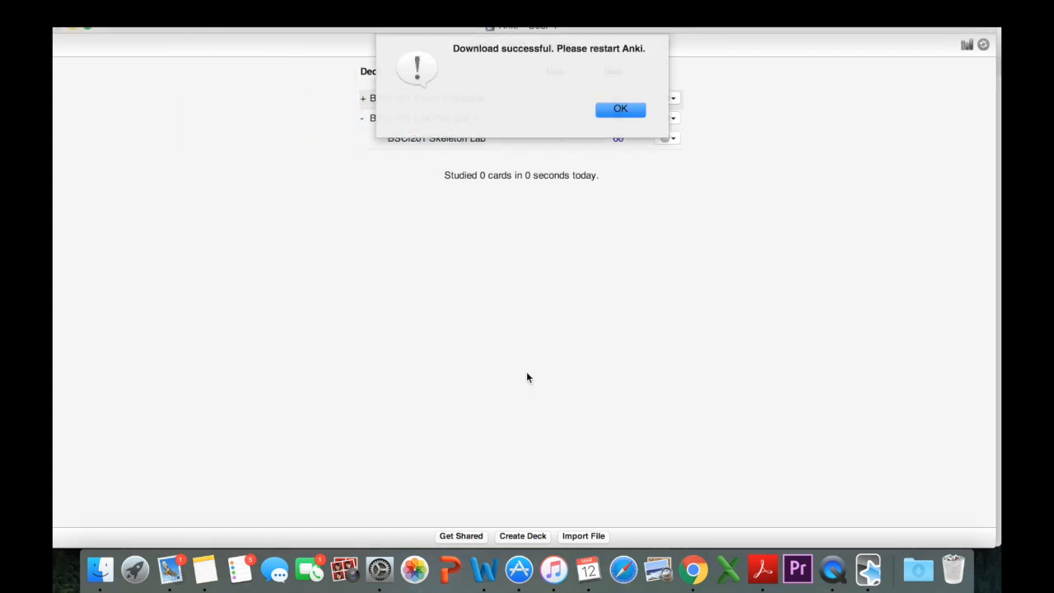
pyautogui.click(617, 112)
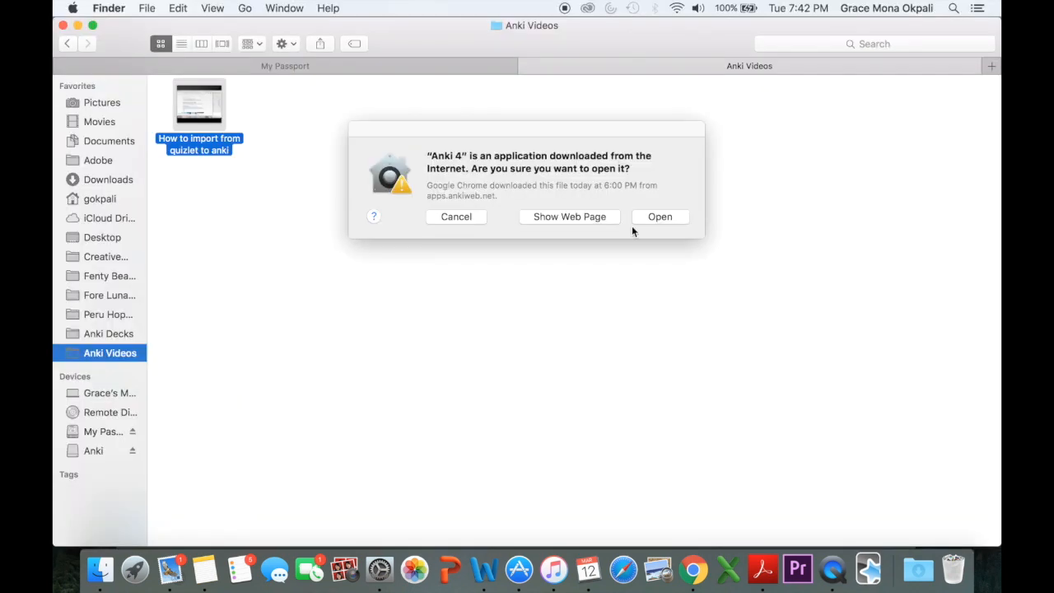
pyautogui.click(664, 219)
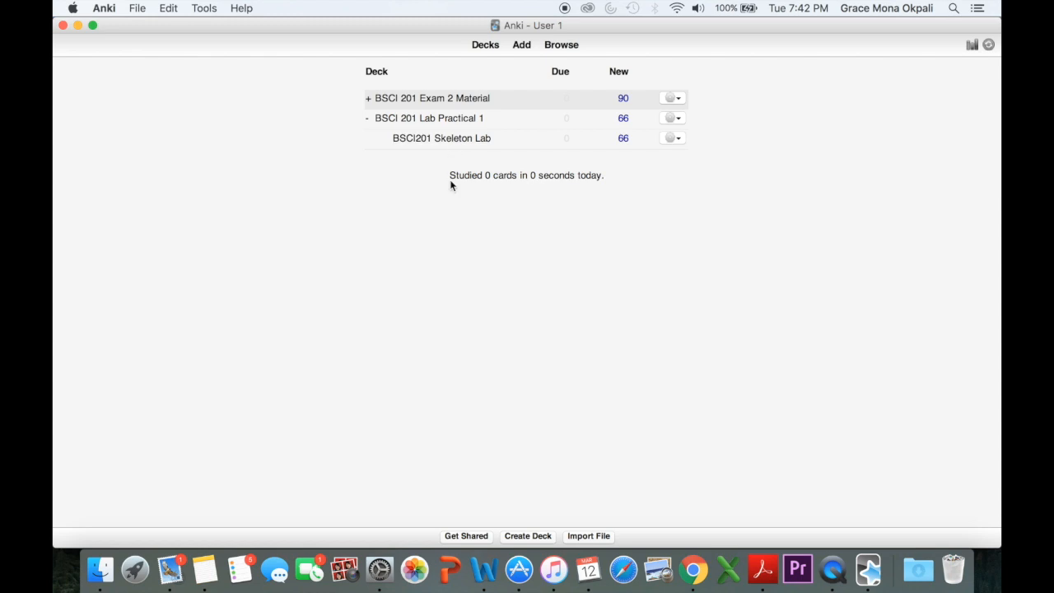
# Create a deck named BSCI 201 Intro Lab and nest it under BSCI 201 Lab Practical 1.
pyautogui.click(527, 536)
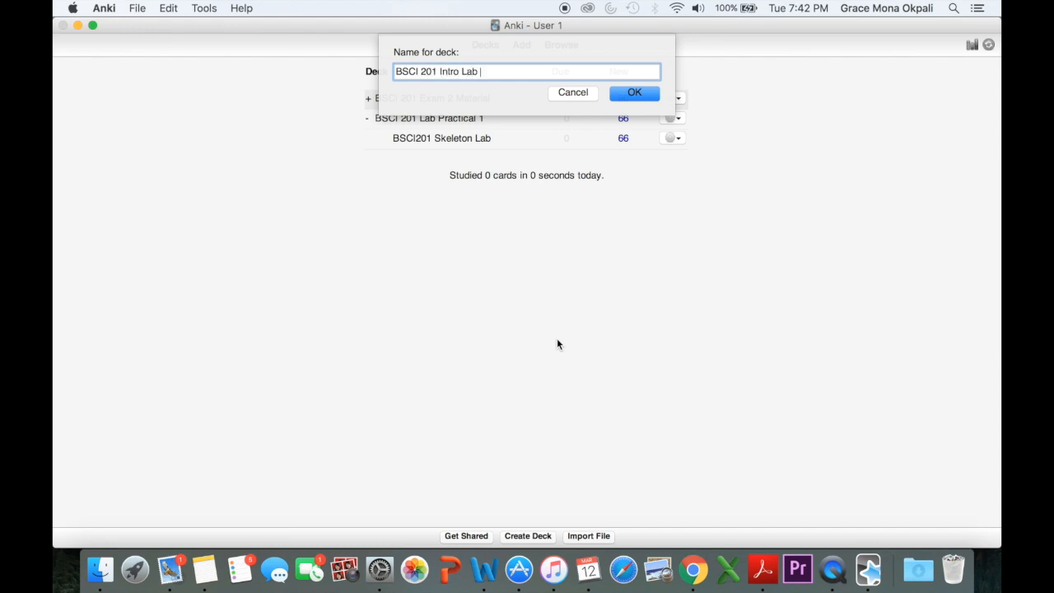
pyautogui.press('Return')
pyautogui.moveTo(453, 137)
pyautogui.mouseDown()
pyautogui.moveTo(491, 130)
pyautogui.moveTo(445, 154)
pyautogui.moveTo(466, 144)
pyautogui.mouseUp()
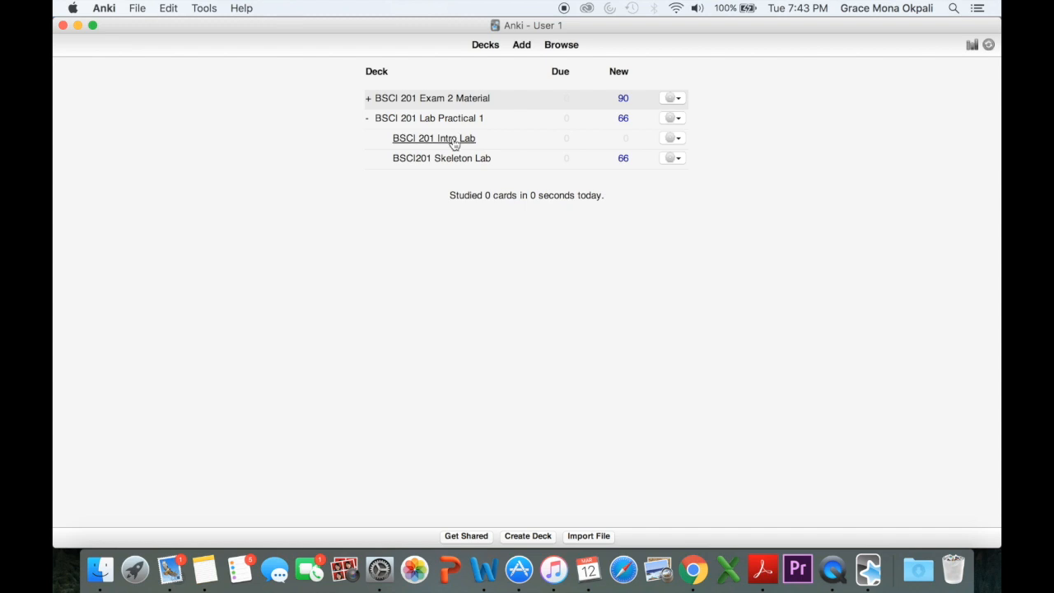
# In the BSCI 201 Intro Lab deck, start a new note and load a3196e0b7a36343f65d5589436f0ca62.png from iCloud Drive for image occlusion.
pyautogui.click(452, 138)
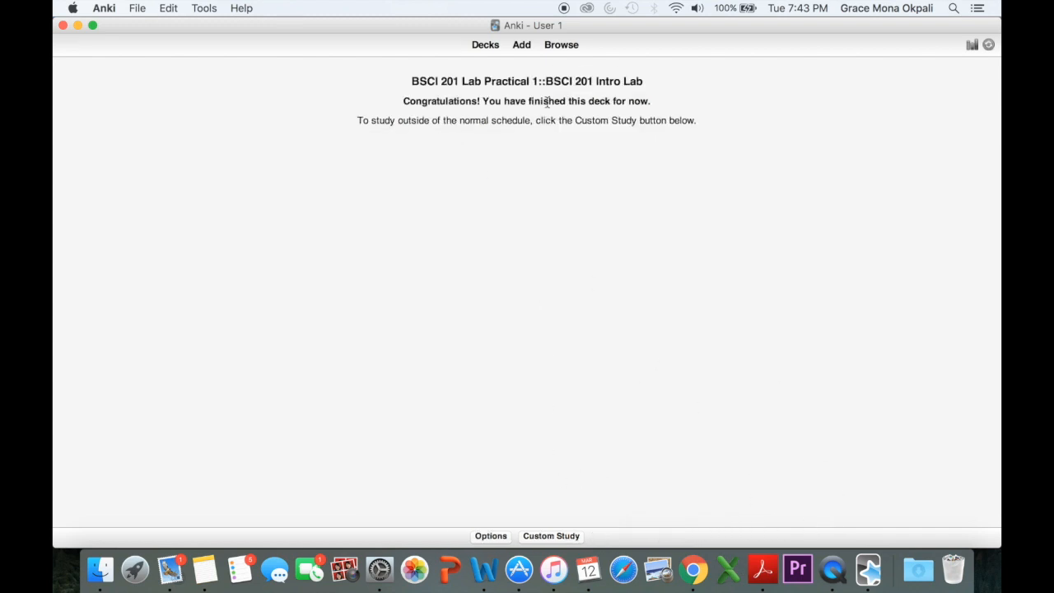
pyautogui.click(522, 44)
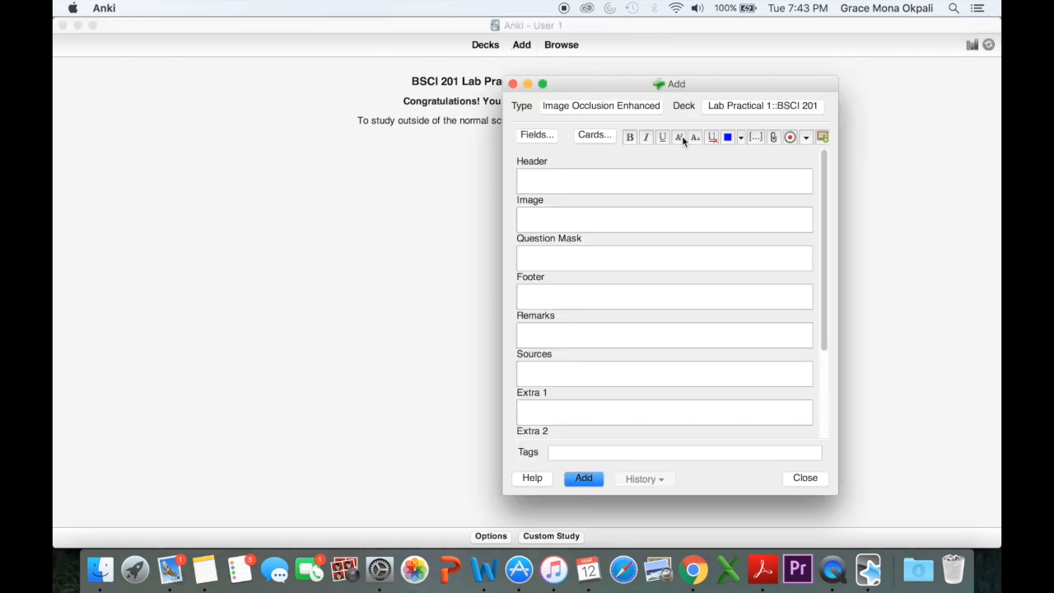
pyautogui.click(824, 137)
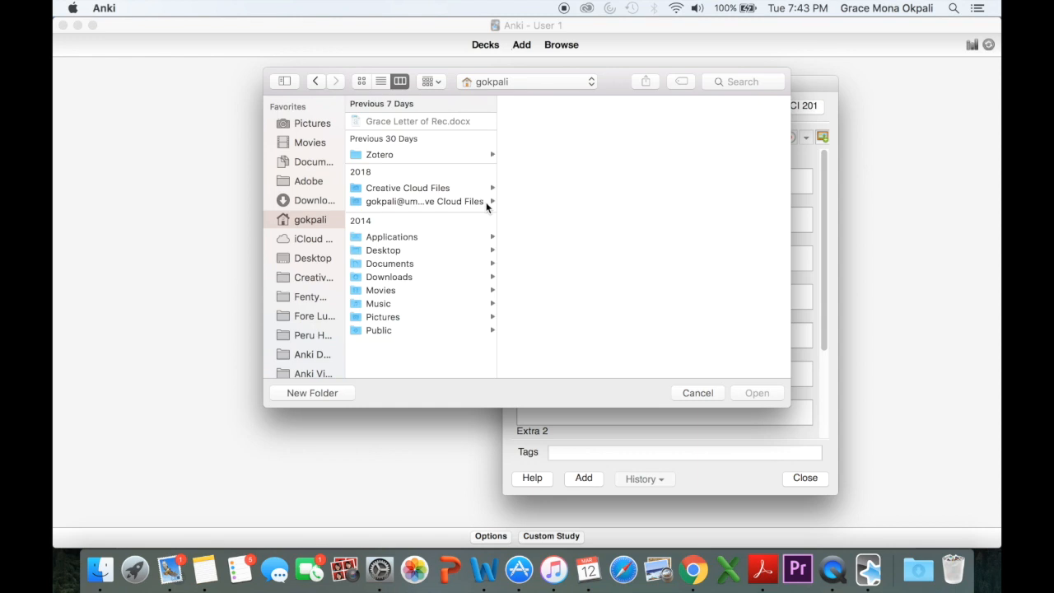
pyautogui.click(314, 238)
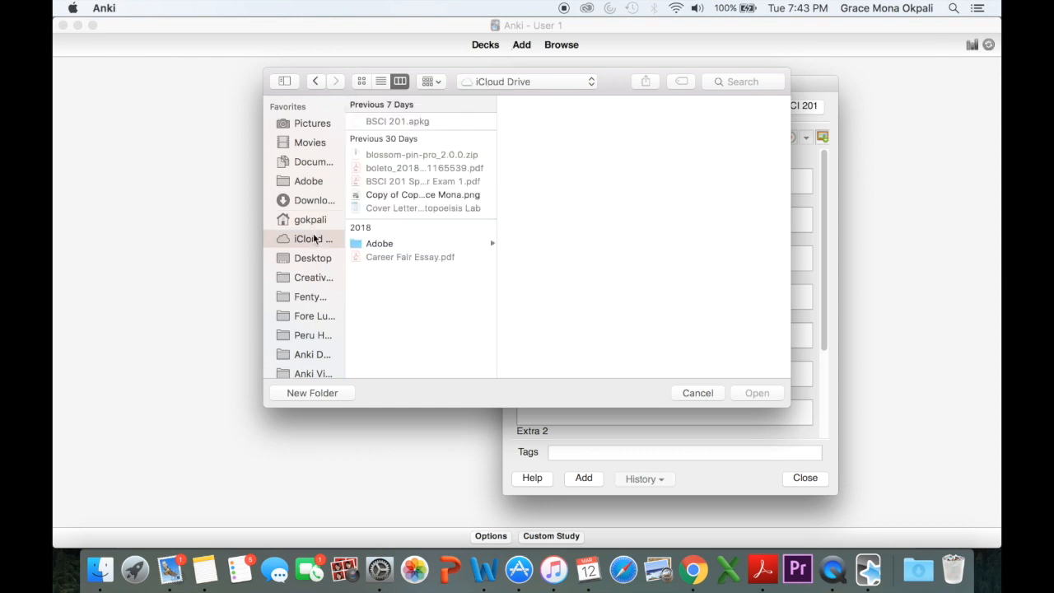
pyautogui.scroll(-2, 395, 259)
pyautogui.scroll(2, 395, 247)
pyautogui.click(407, 133)
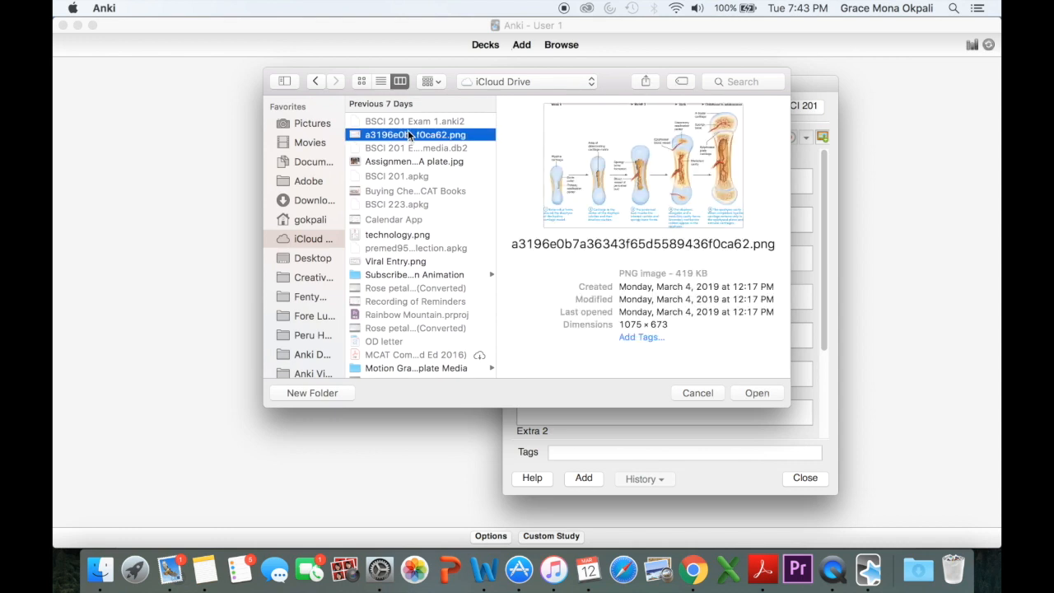
pyautogui.doubleClick(408, 134)
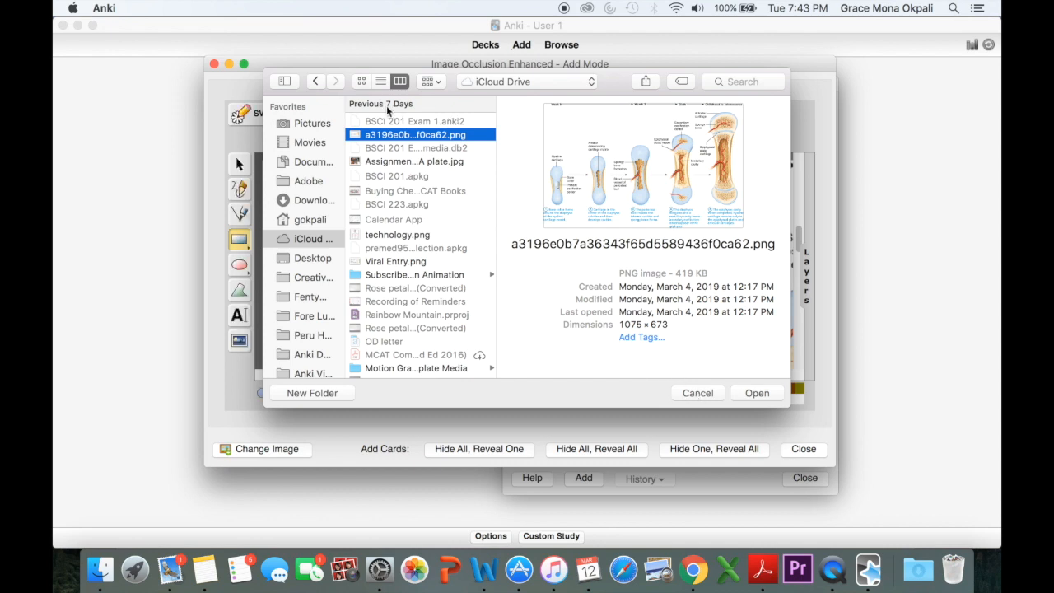
pyautogui.click(696, 393)
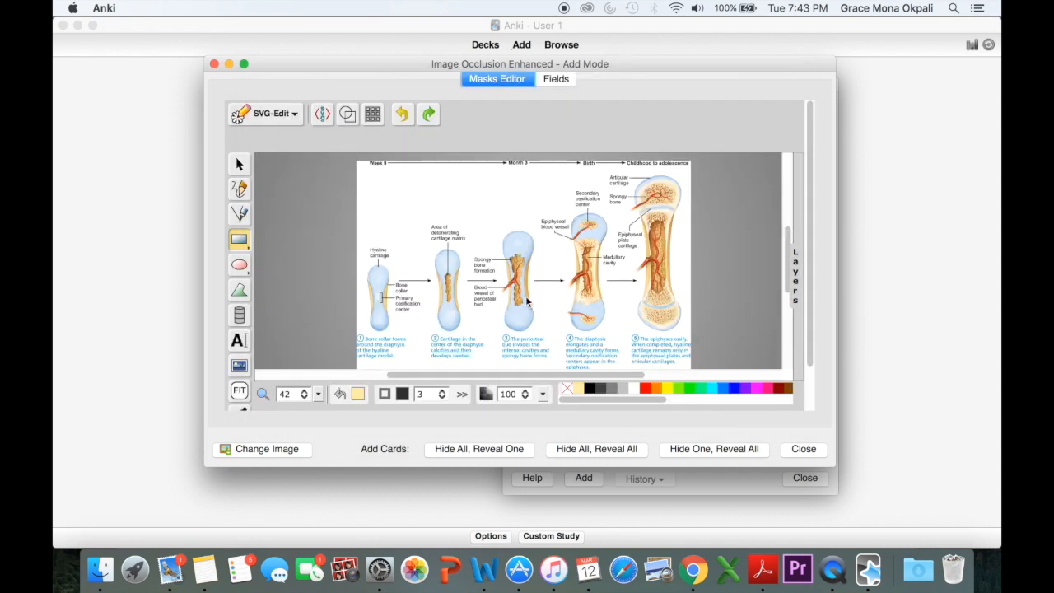
# Draw a rectangular mask over the Hyaline cartilage label above the first bone.
pyautogui.click(238, 242)
pyautogui.moveTo(368, 243); pyautogui.dragTo(394, 262)
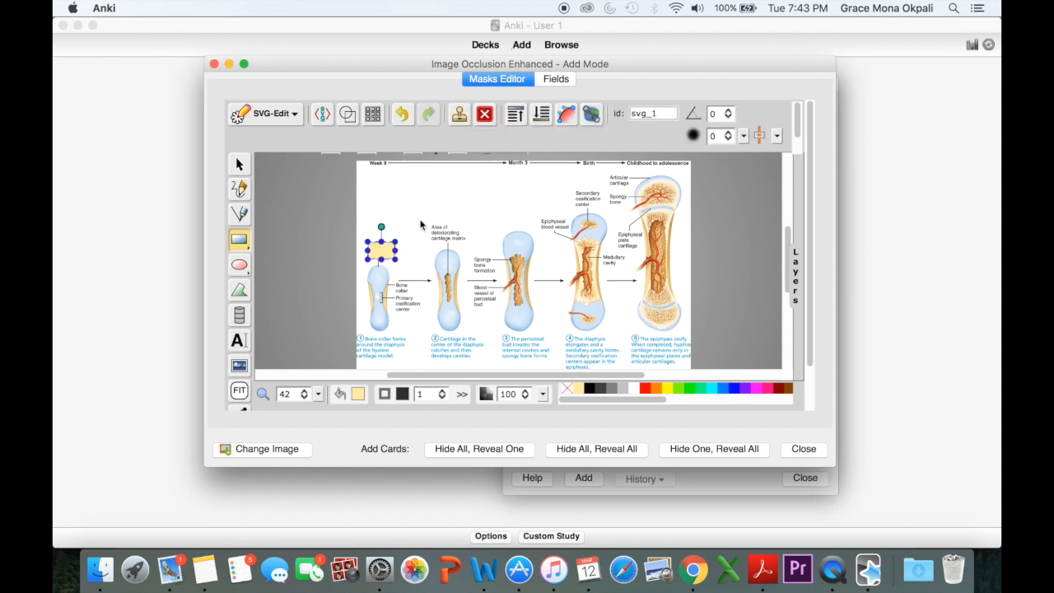